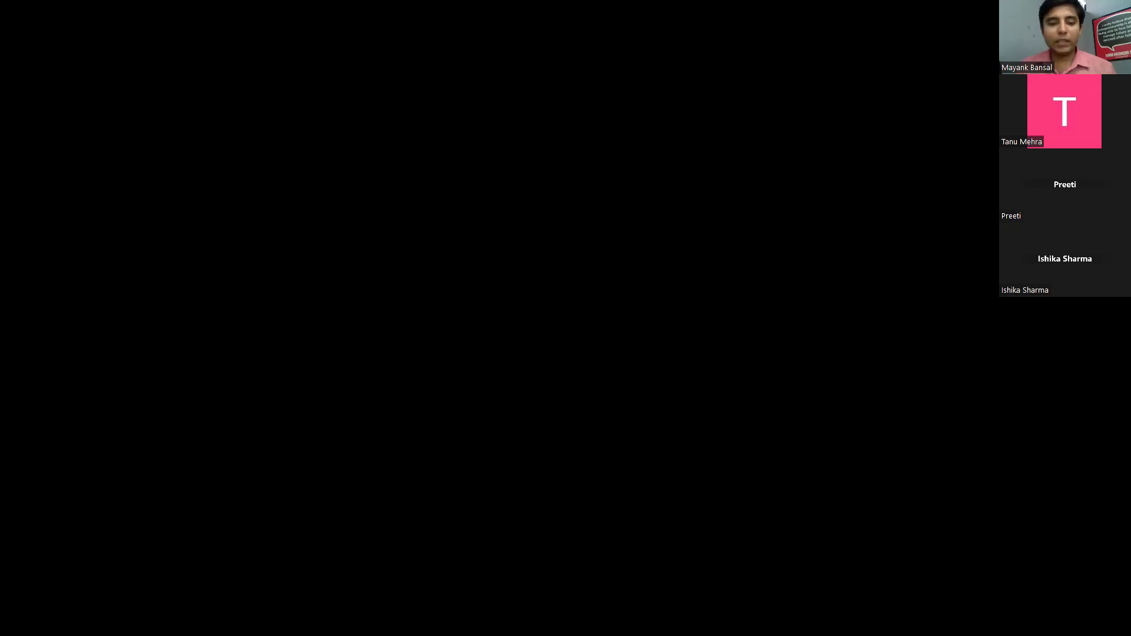
# Step: In Chrome, enter the account e-mail and password and submit the InfinityFree sign-in form
pyautogui.hotkey('alt', 'Tab')
pyautogui.press('Tab')
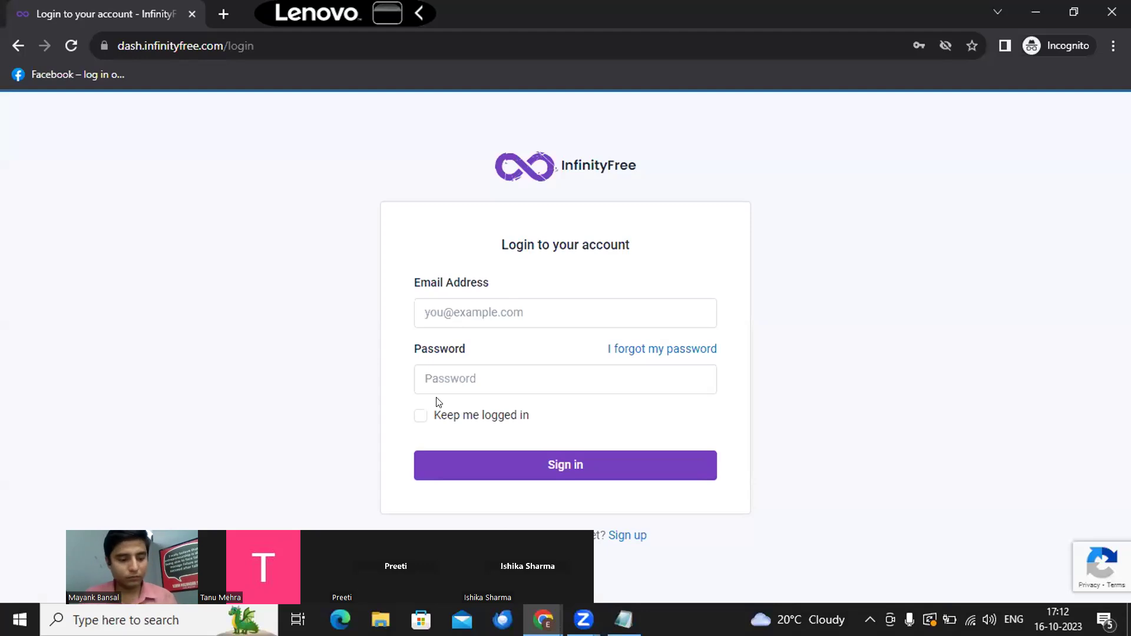
pyautogui.click(464, 300)
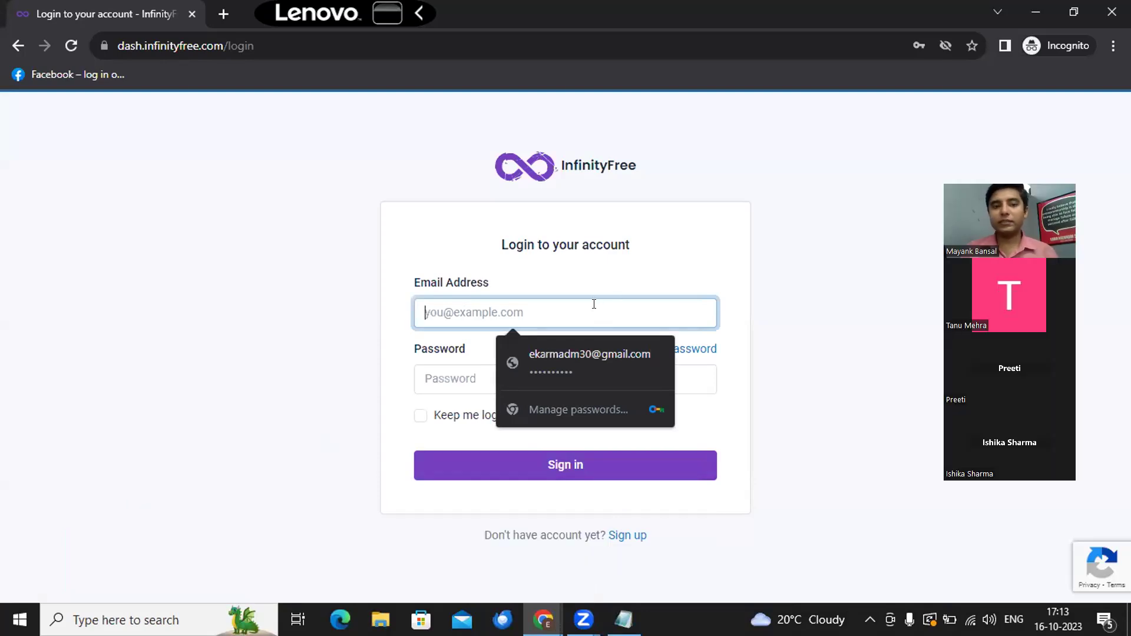
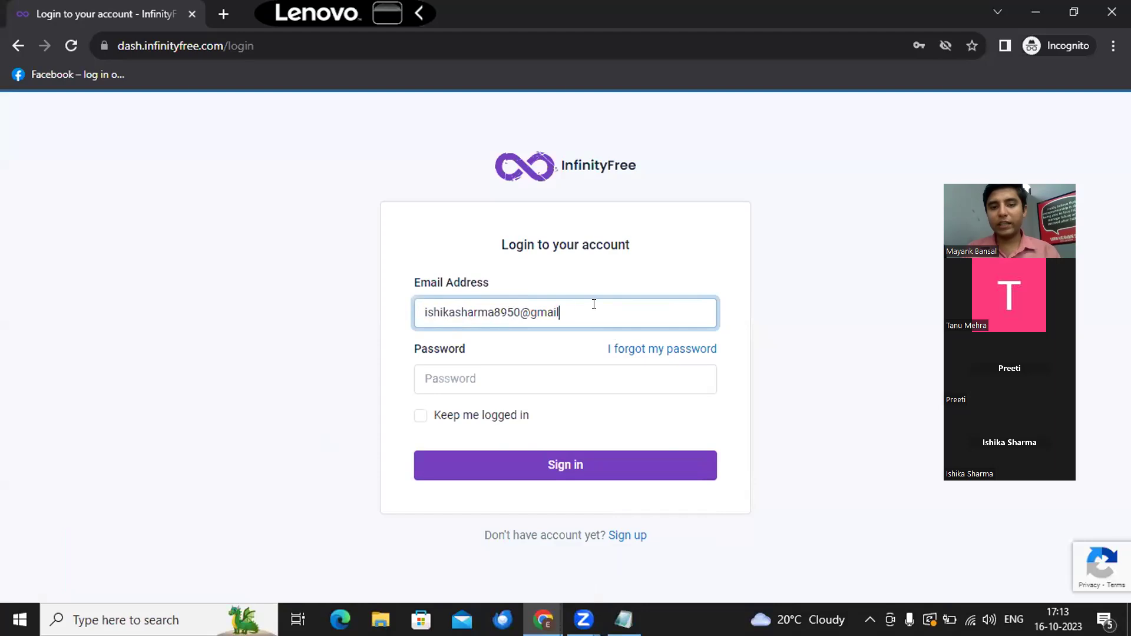
pyautogui.press('Tab')
pyautogui.press('Tab')
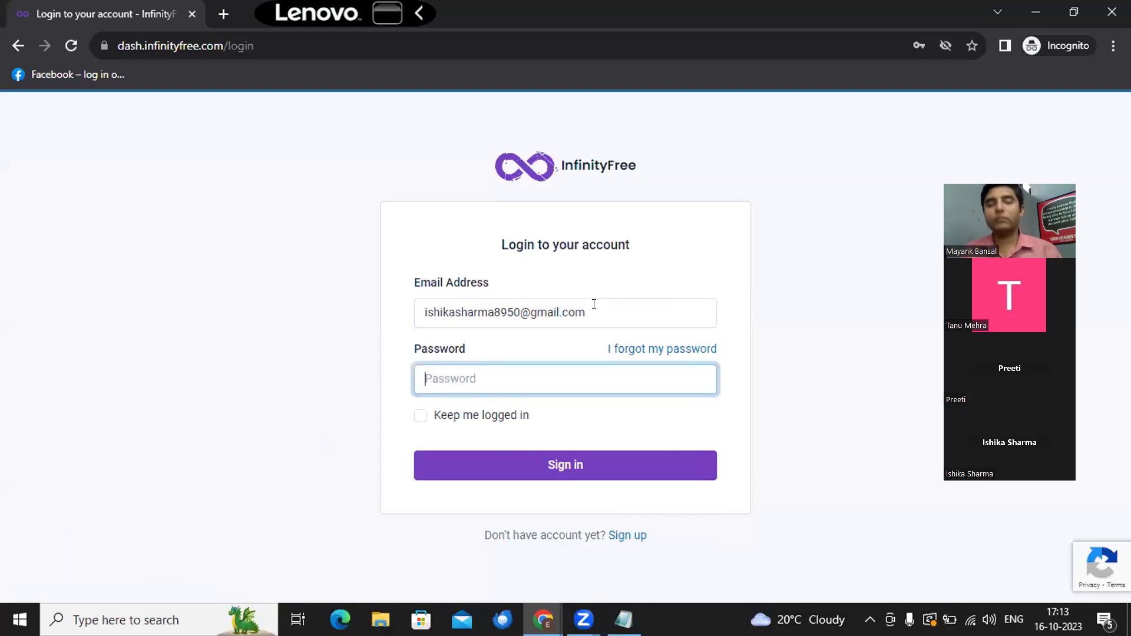
pyautogui.write('*')
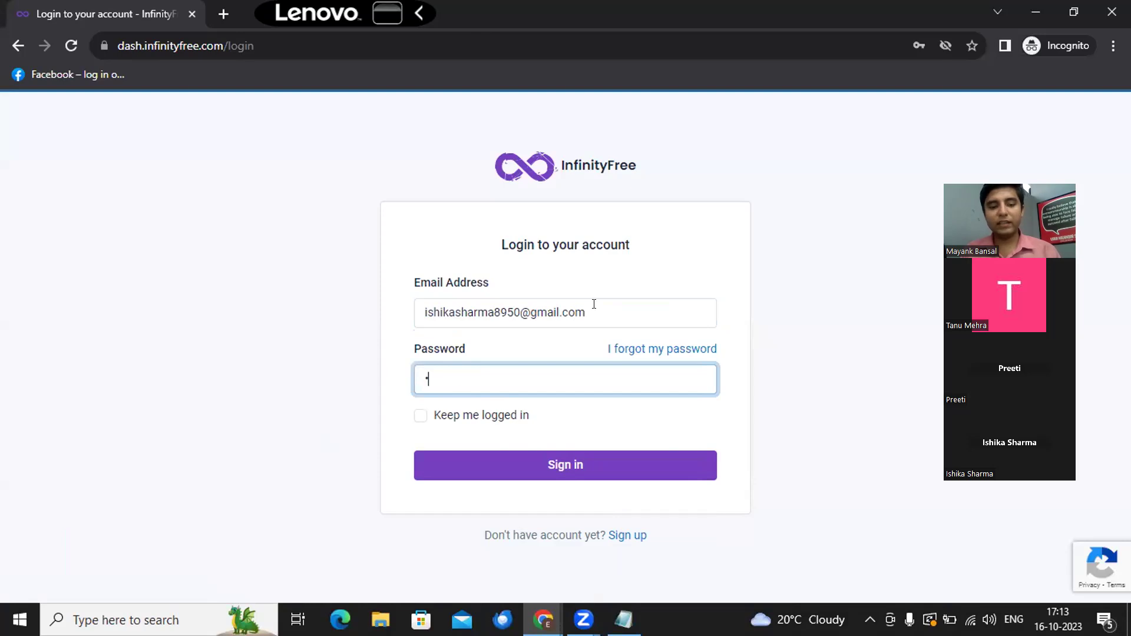
pyautogui.write('****')
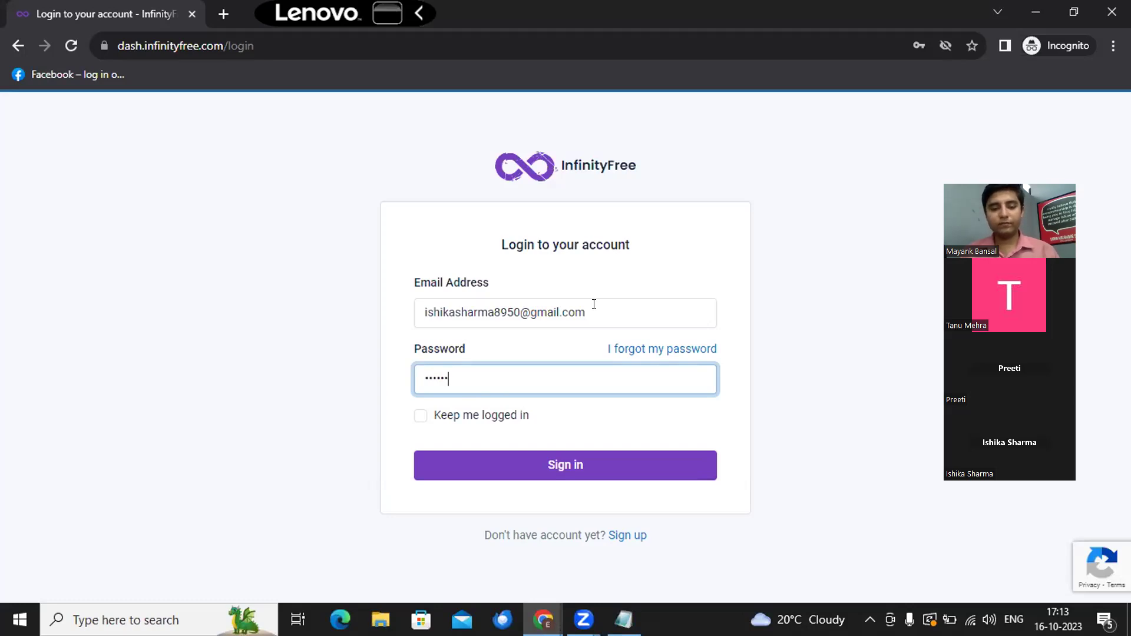
pyautogui.write('**')
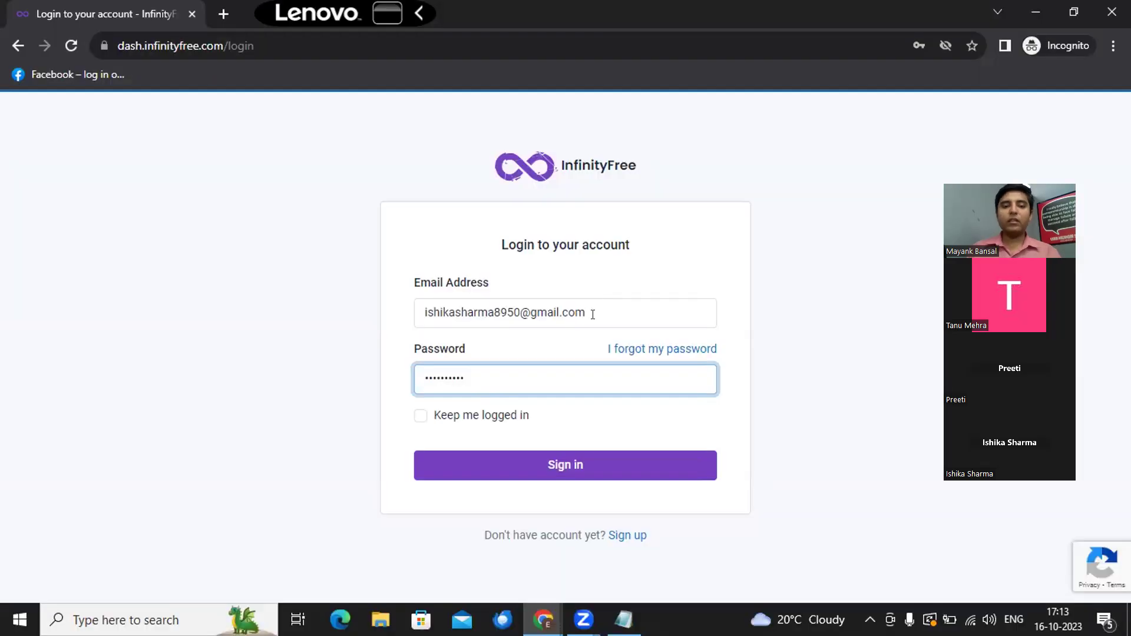
pyautogui.click(574, 461)
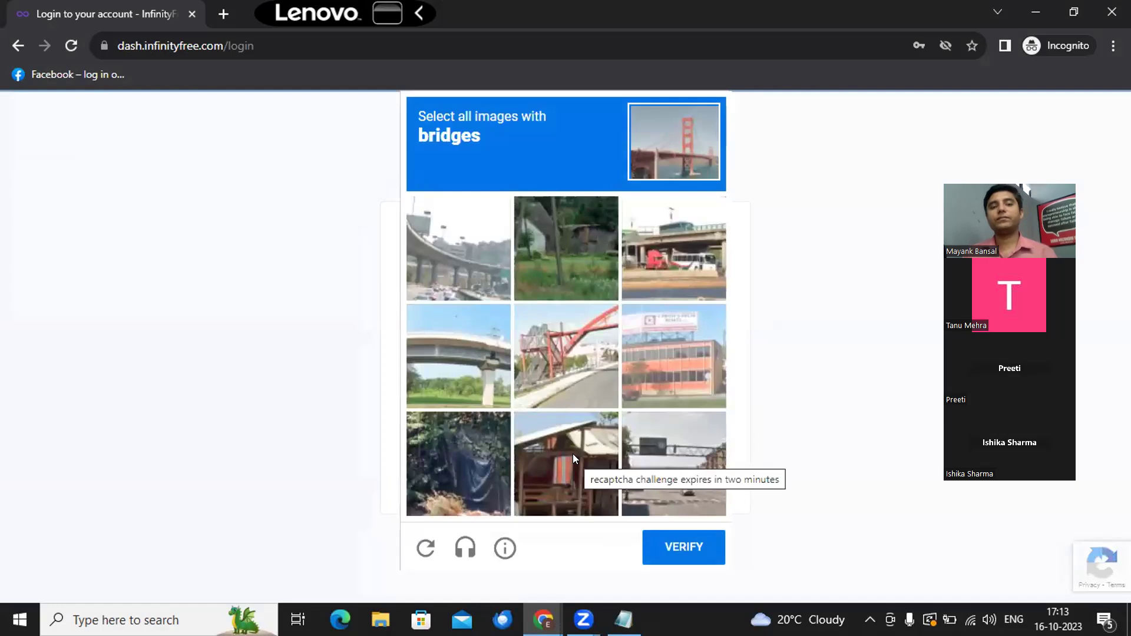
# Step: Pick the bridge images in the reCAPTCHA, verify, and submit the login again
pyautogui.click(569, 338)
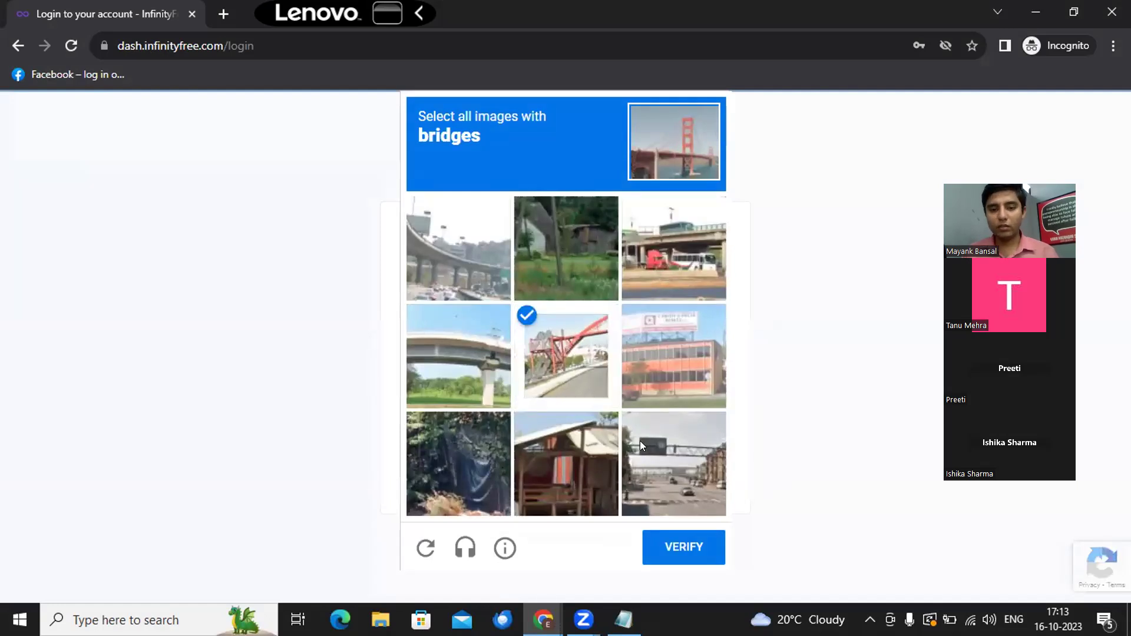
pyautogui.click(464, 357)
pyautogui.click(453, 291)
pyautogui.click(648, 239)
pyautogui.click(660, 538)
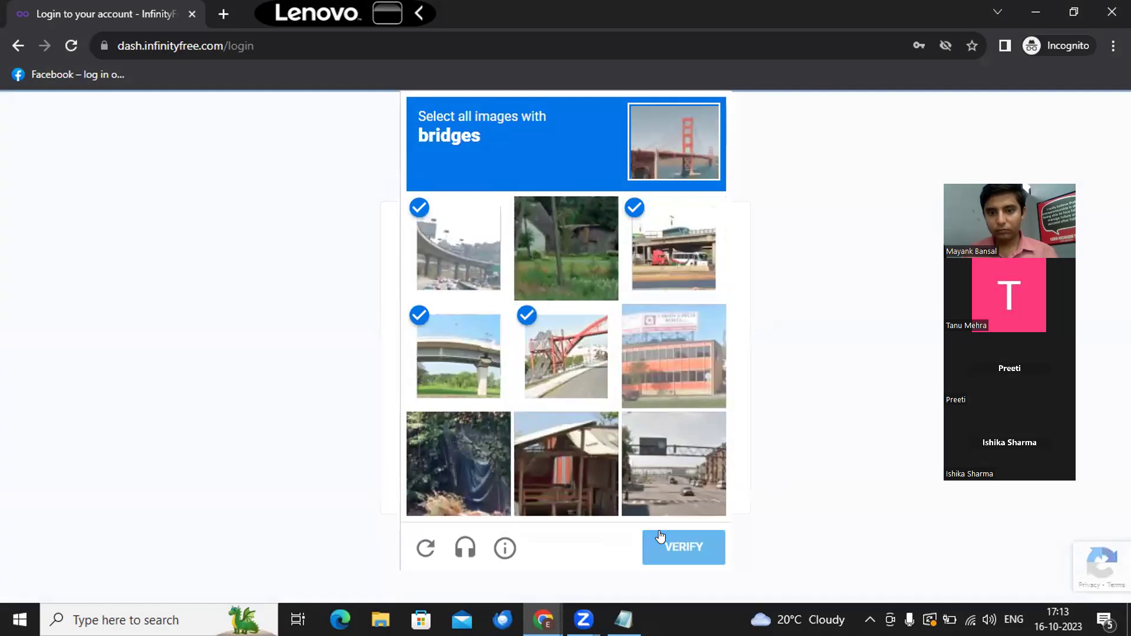
pyautogui.click(582, 473)
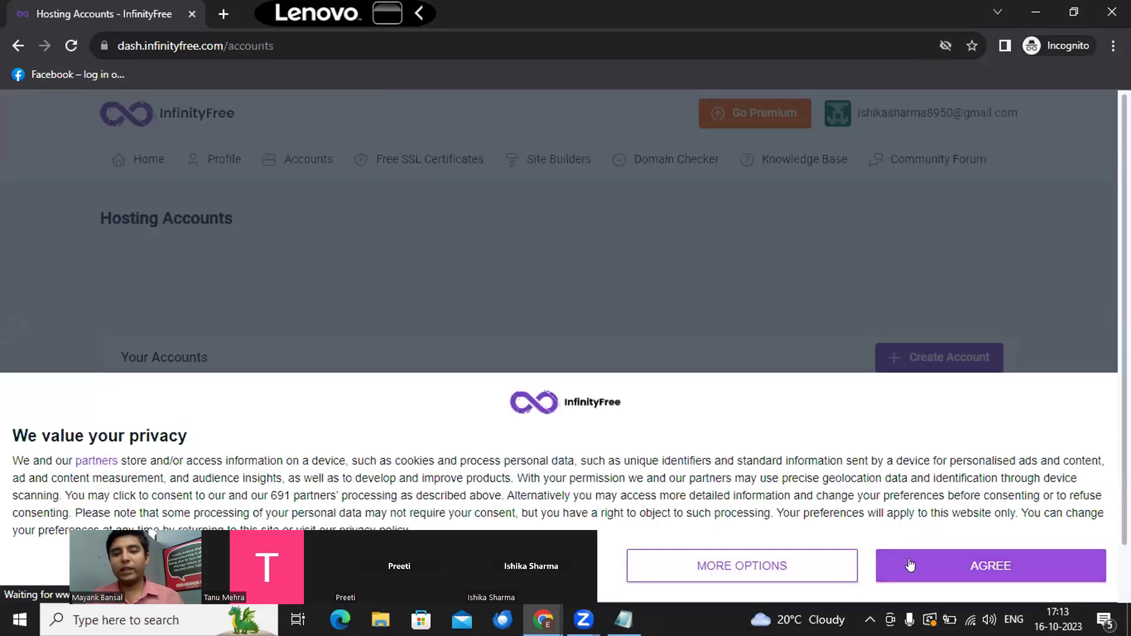
# Step: Accept the privacy consent notice and copy the account's website address
pyautogui.click(889, 566)
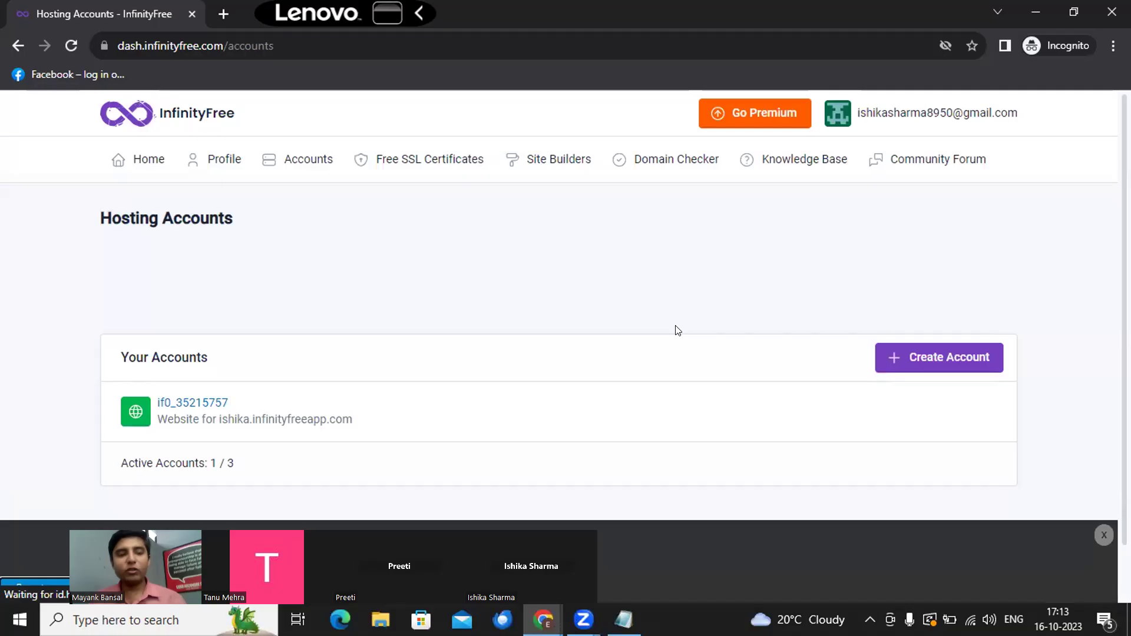
pyautogui.scroll(-1, 354, 290)
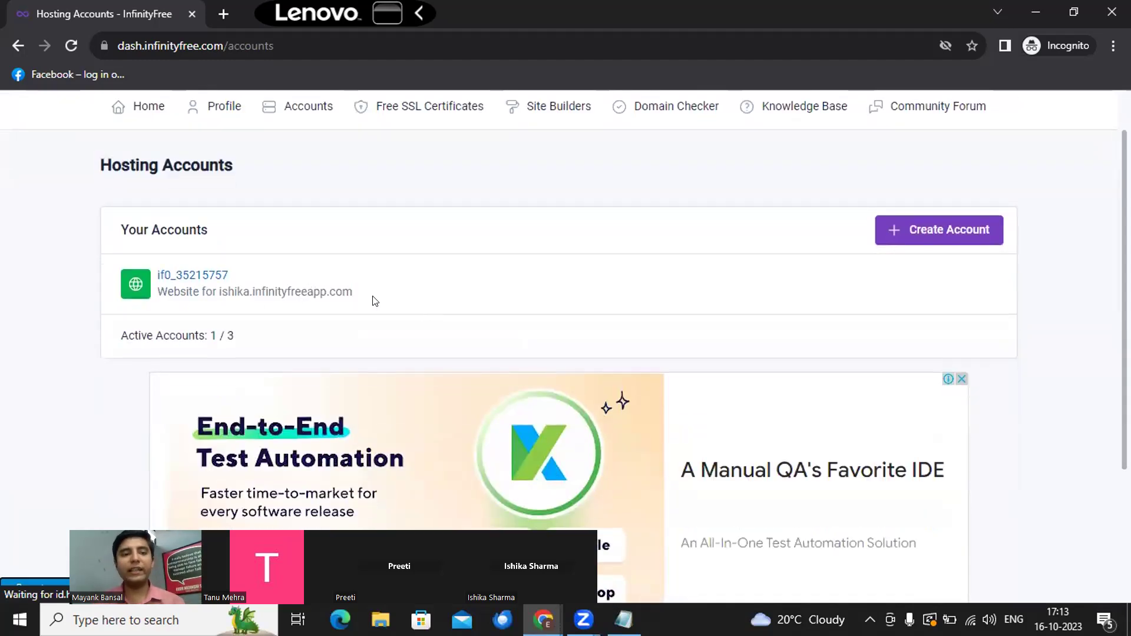
pyautogui.moveTo(370, 301); pyautogui.dragTo(218, 301)
pyautogui.hotkey('ctrl', 'c')
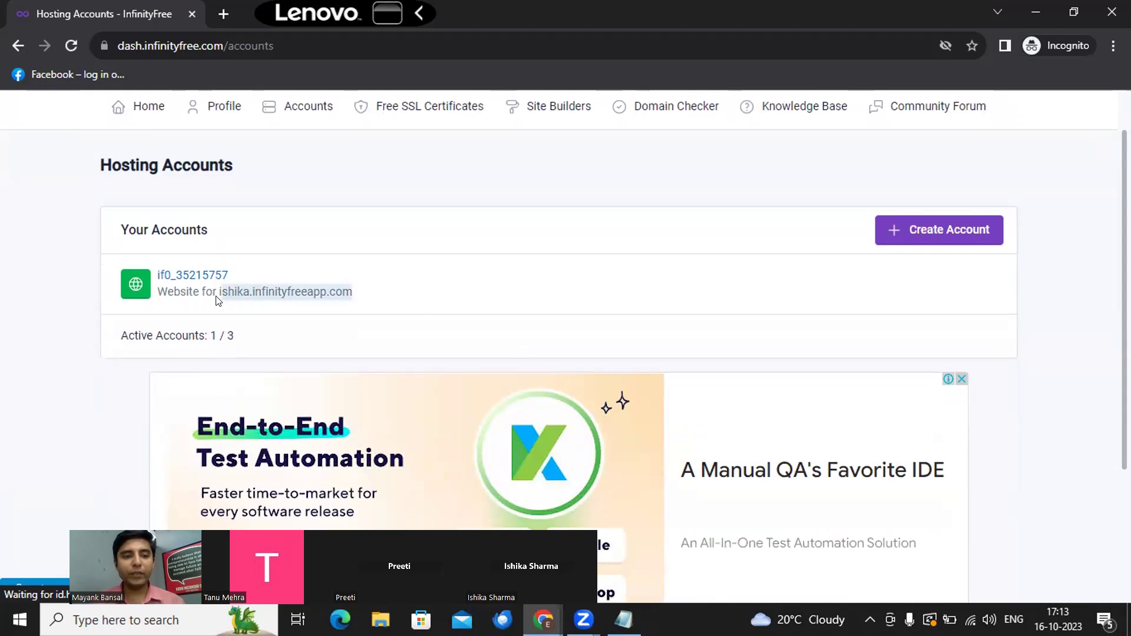
# Step: Load the copied subdomain in a new tab, then return to the dashboard tab
pyautogui.click(222, 15)
pyautogui.hotkey('ctrl', 'v')
pyautogui.press('Return')
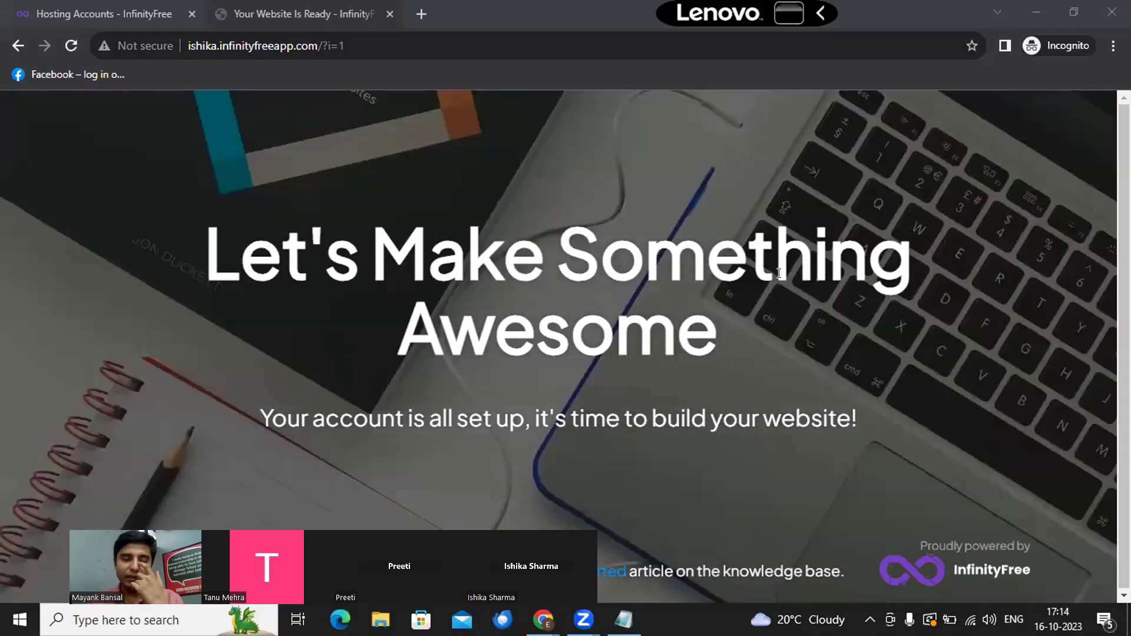
pyautogui.click(108, 6)
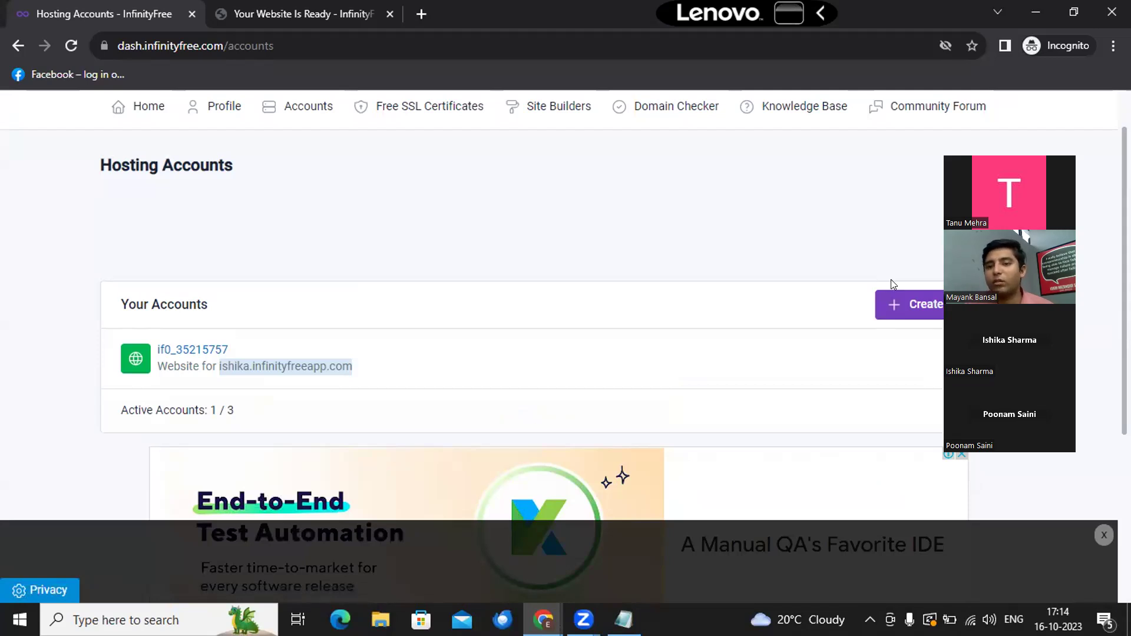
# Step: Start a new hosting account with subdomain ishu12345 and the .infinityfreeapp.com extension
pyautogui.click(905, 304)
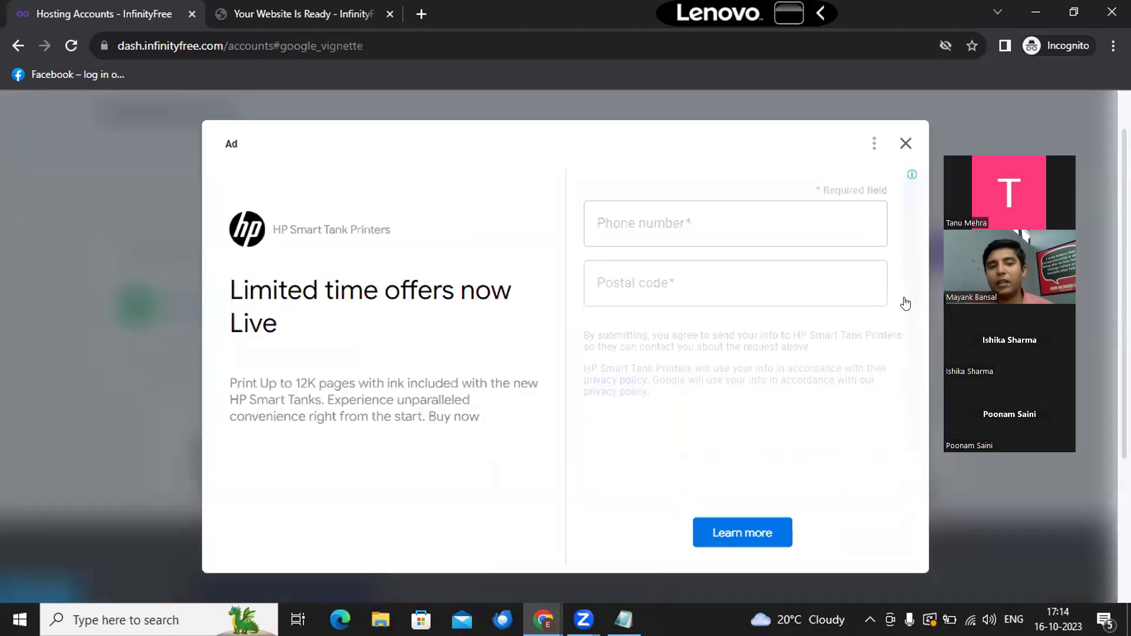
pyautogui.click(906, 143)
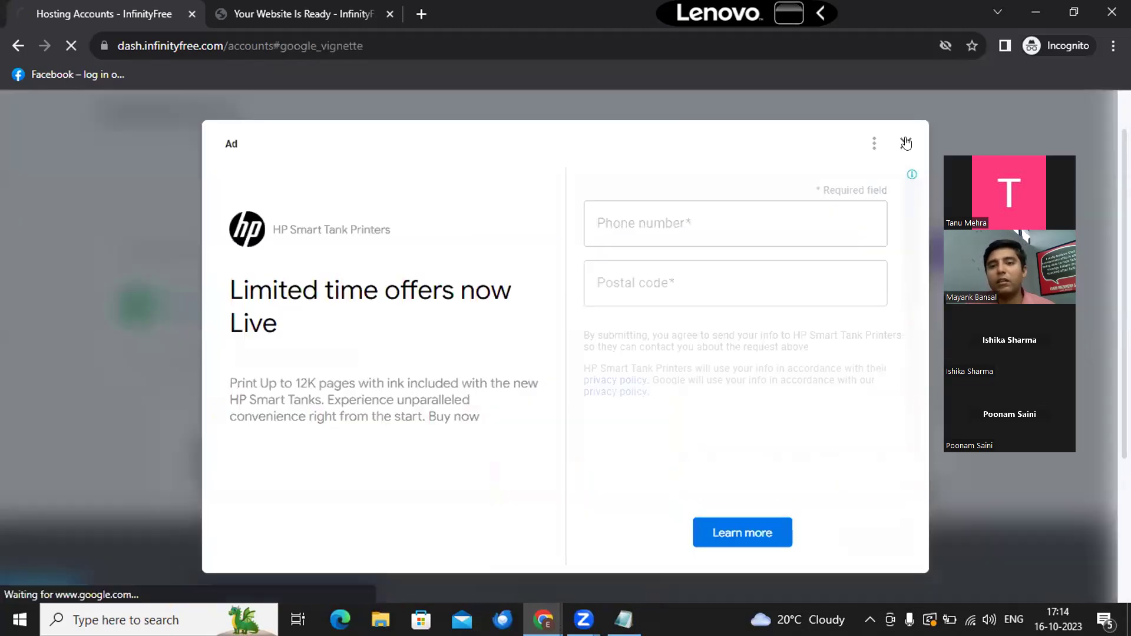
pyautogui.scroll(-5, 406, 463)
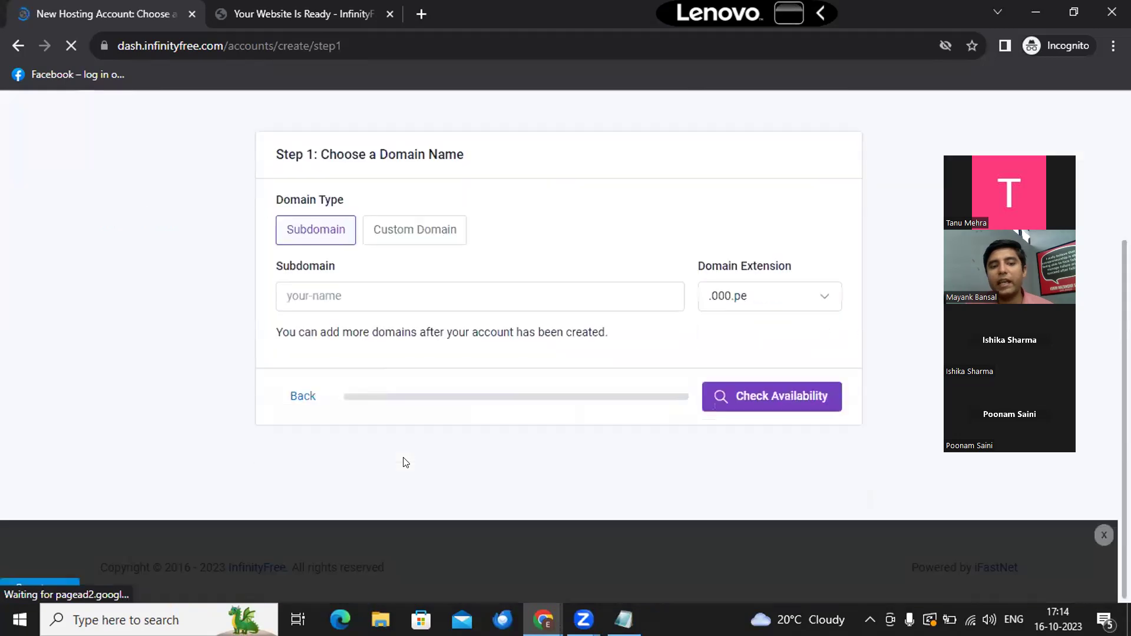
pyautogui.click(416, 222)
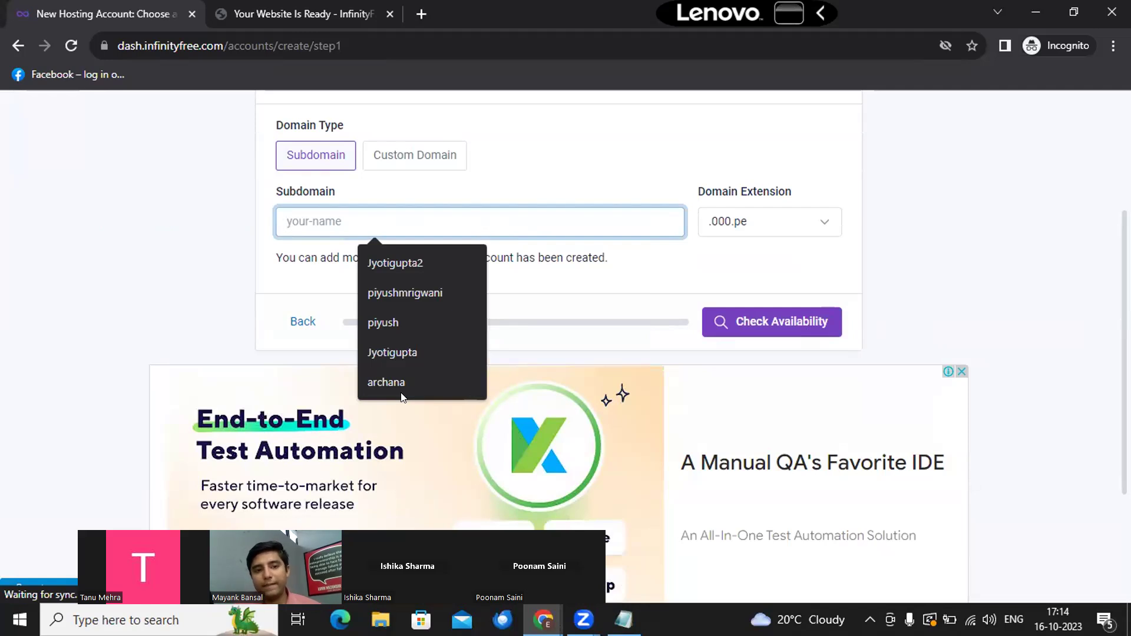
pyautogui.write('ishu')
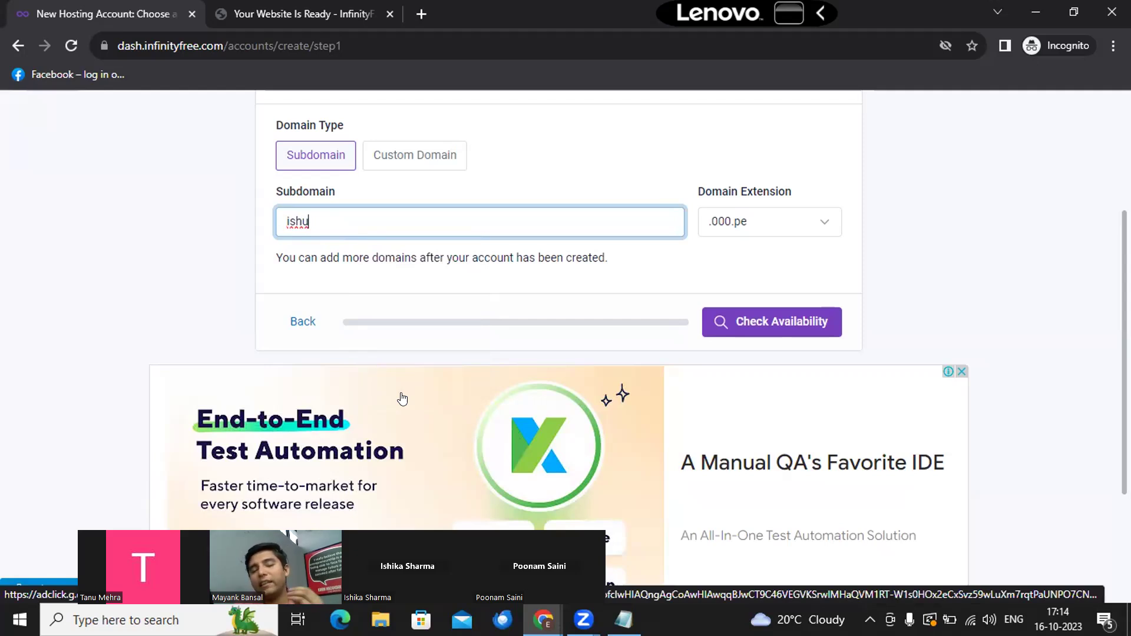
pyautogui.write('12345')
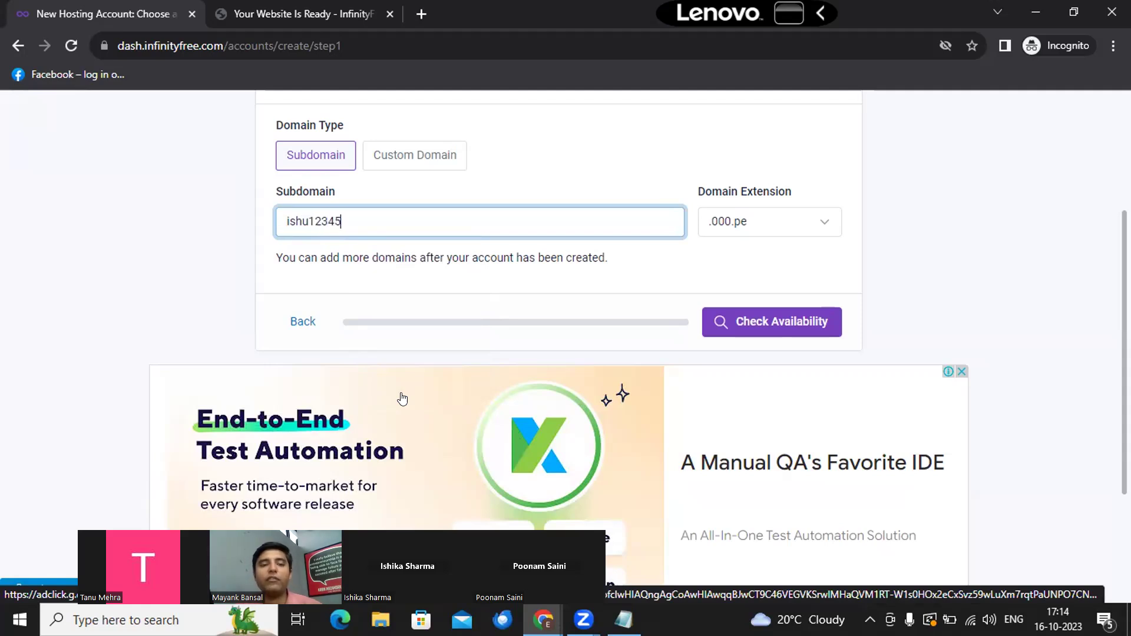
pyautogui.click(769, 224)
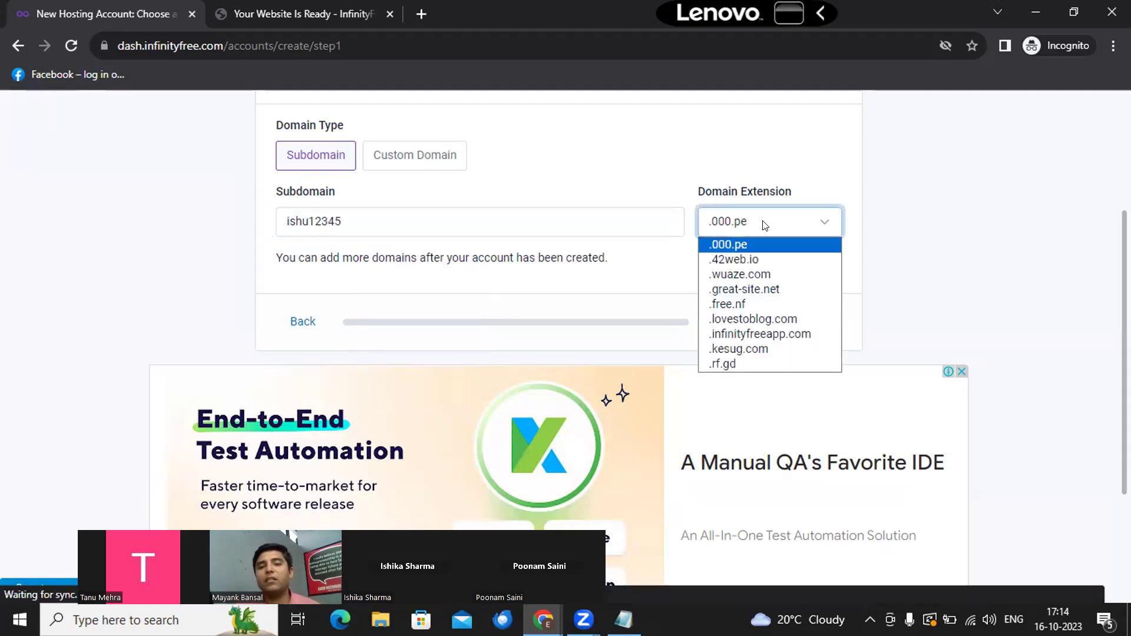
pyautogui.click(774, 330)
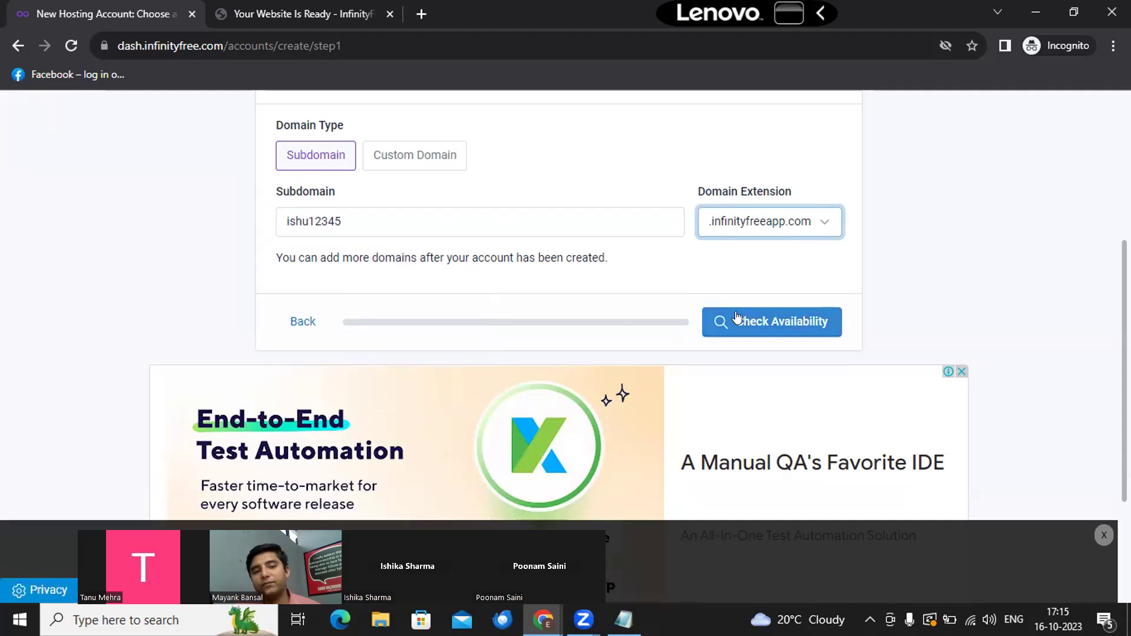
pyautogui.scroll(1, 736, 317)
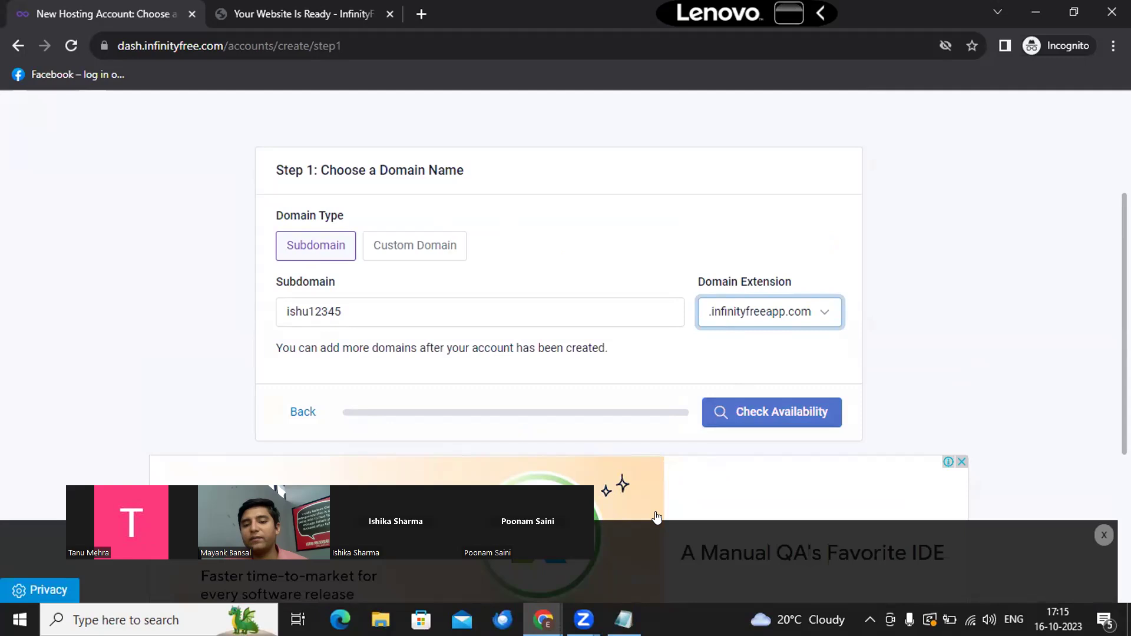
# Step: Confirm ishu12345.infinityfreeapp.com is available, then go back twice to Hosting Accounts without creating it
pyautogui.click(789, 417)
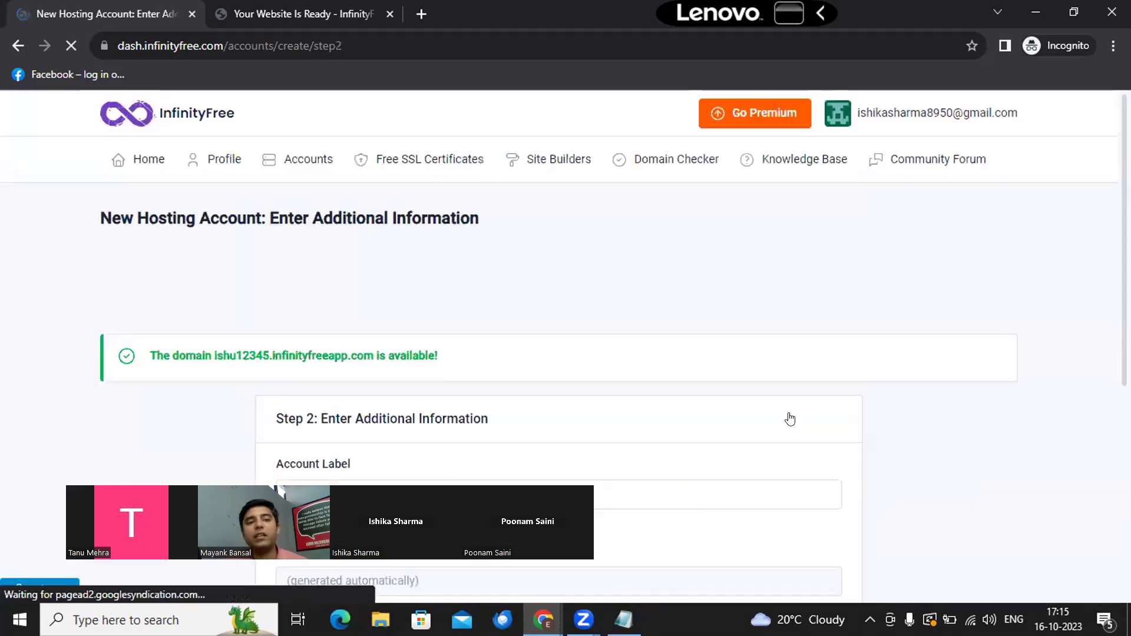
pyautogui.scroll(-2, 790, 419)
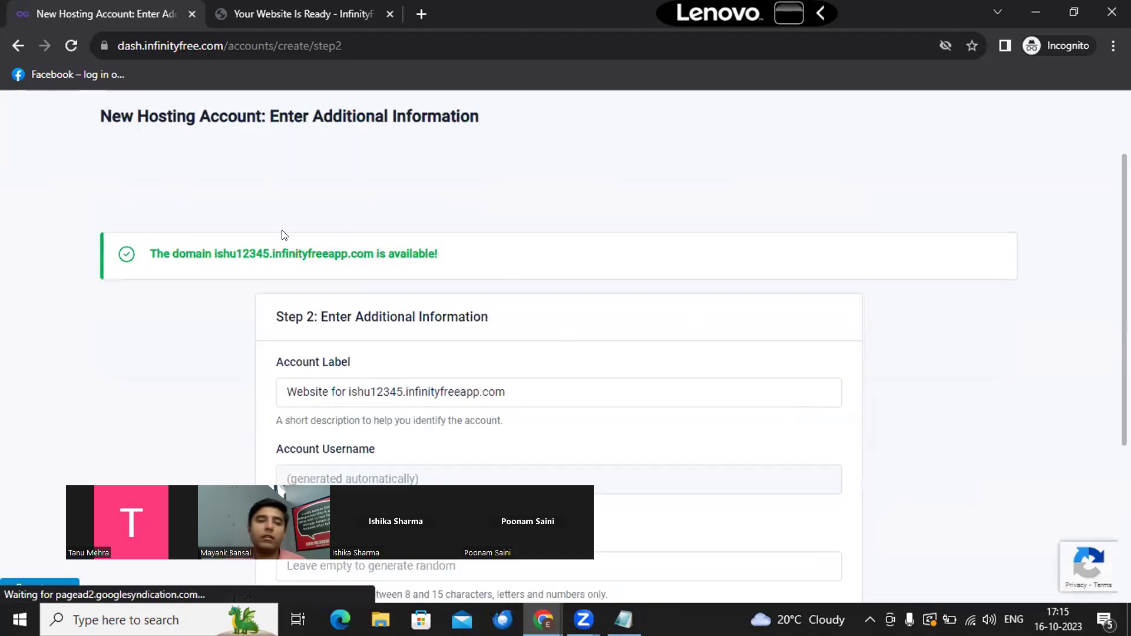
pyautogui.moveTo(467, 195); pyautogui.dragTo(153, 203)
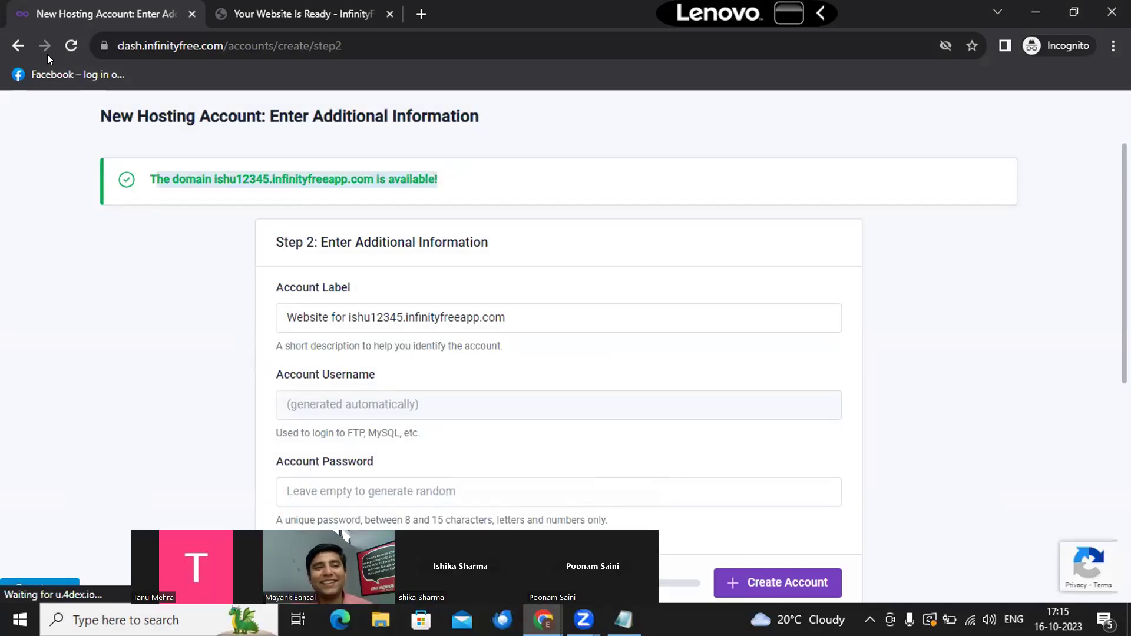
pyautogui.click(18, 47)
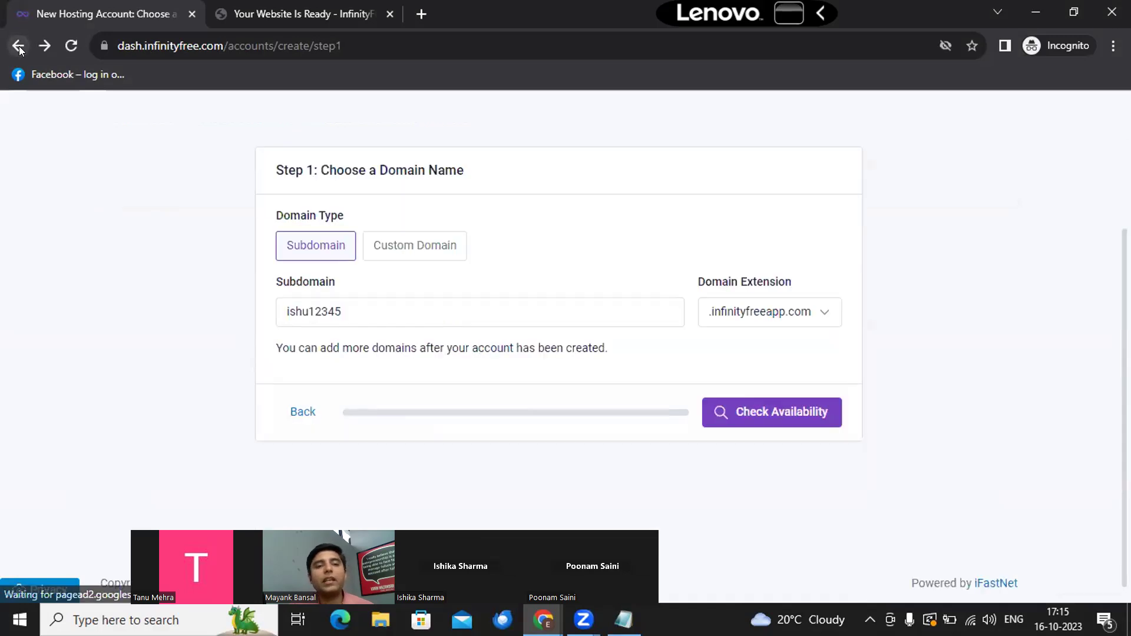
pyautogui.click(18, 47)
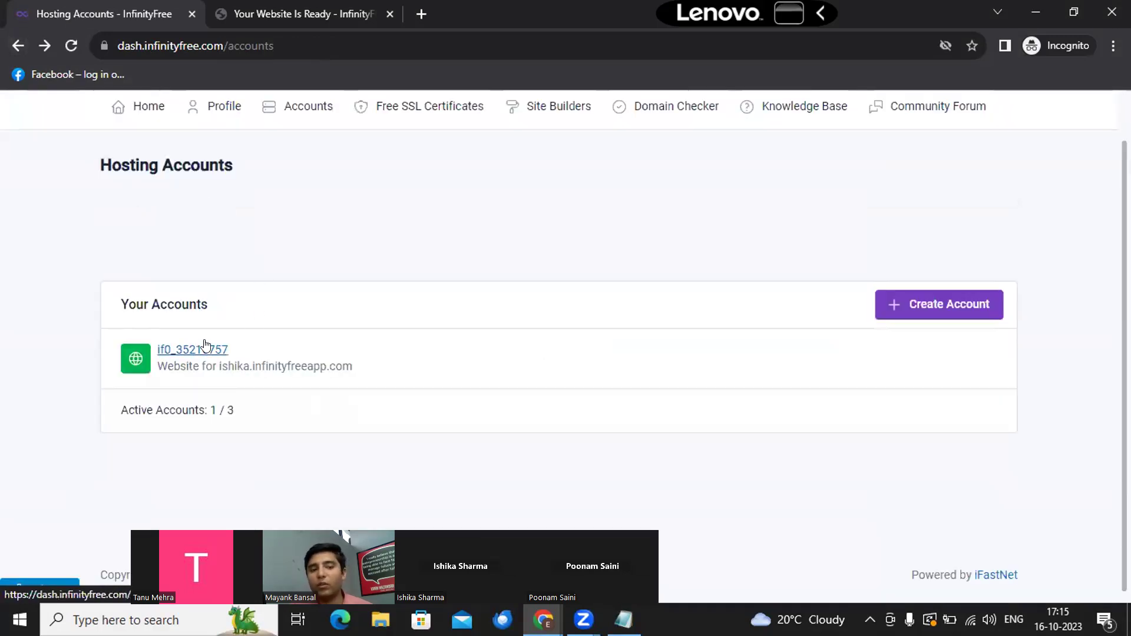
pyautogui.click(365, 5)
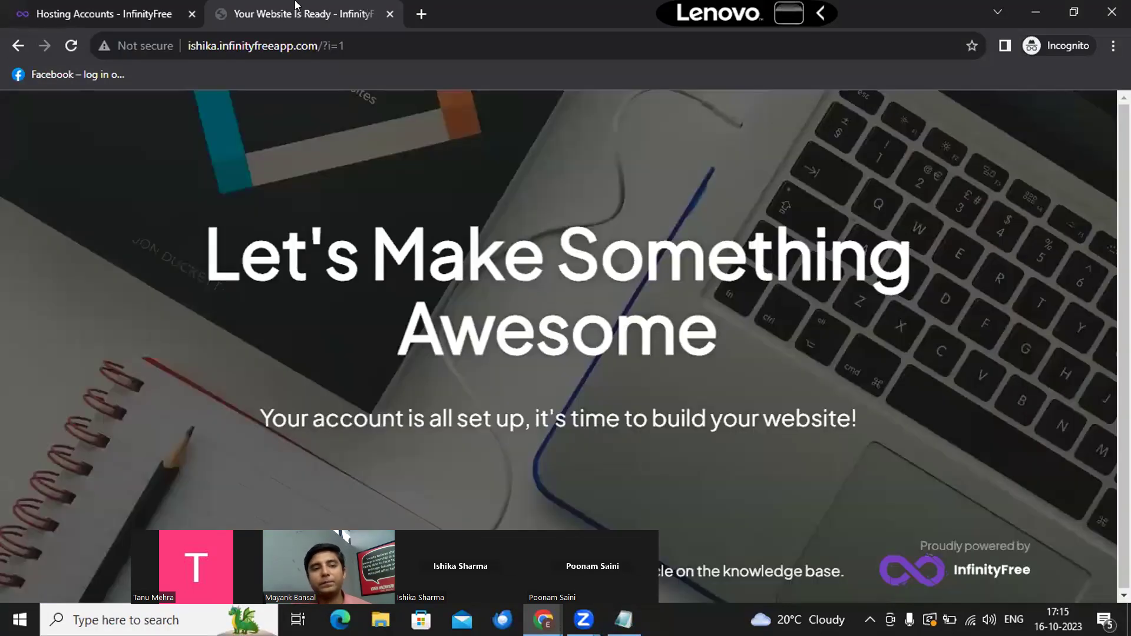
pyautogui.click(70, 5)
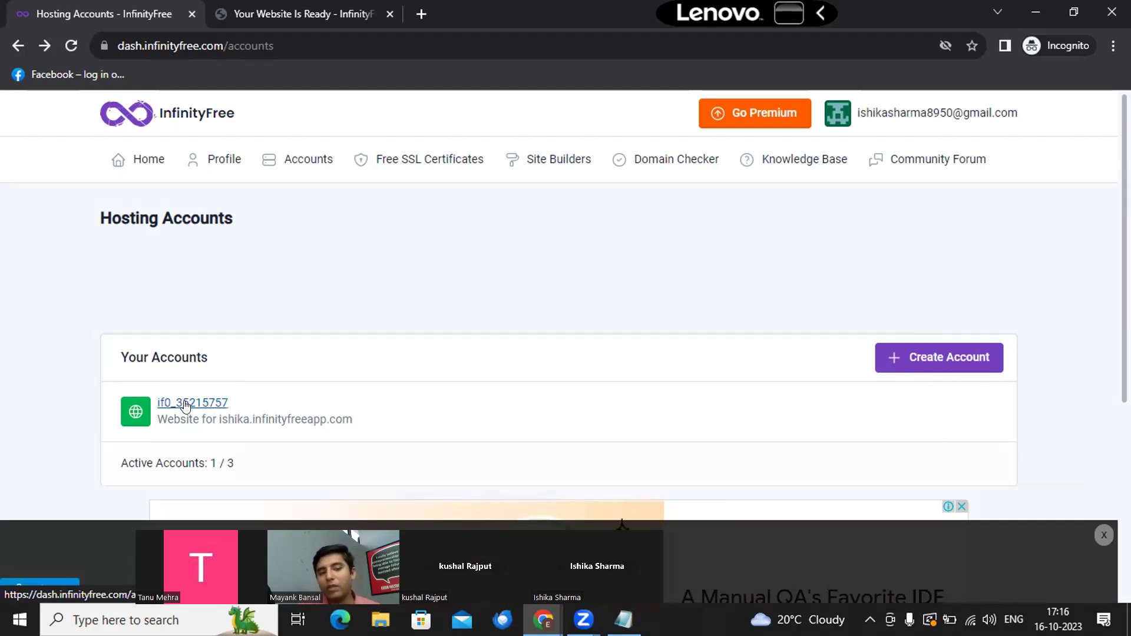
# Step: Open the existing account's management page and view its Active account details
pyautogui.click(184, 405)
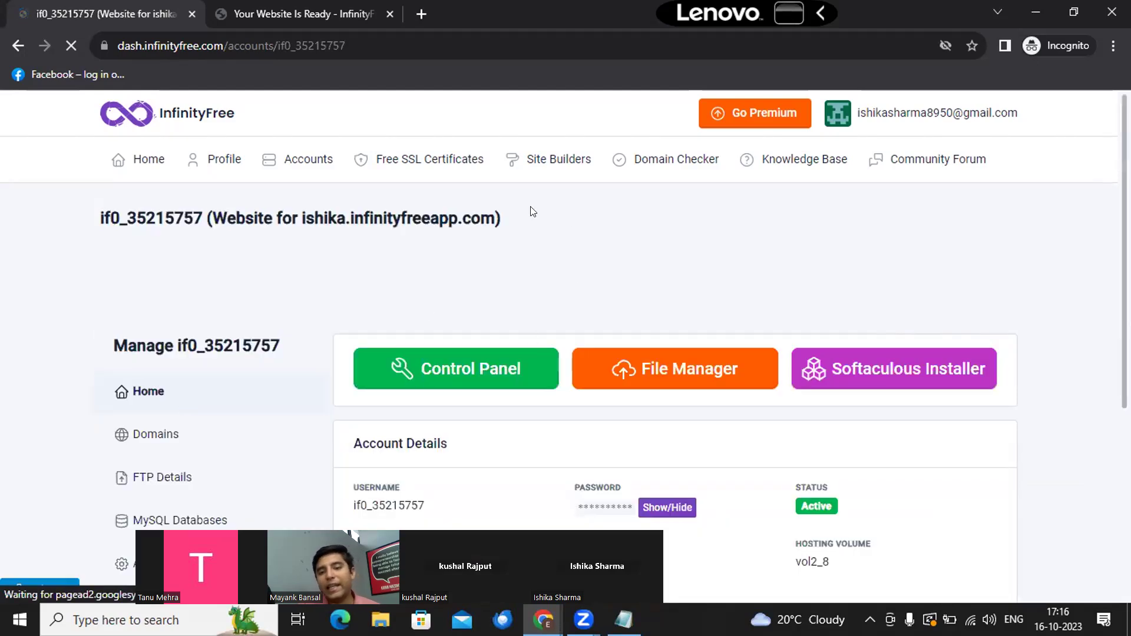
pyautogui.scroll(-1, 525, 288)
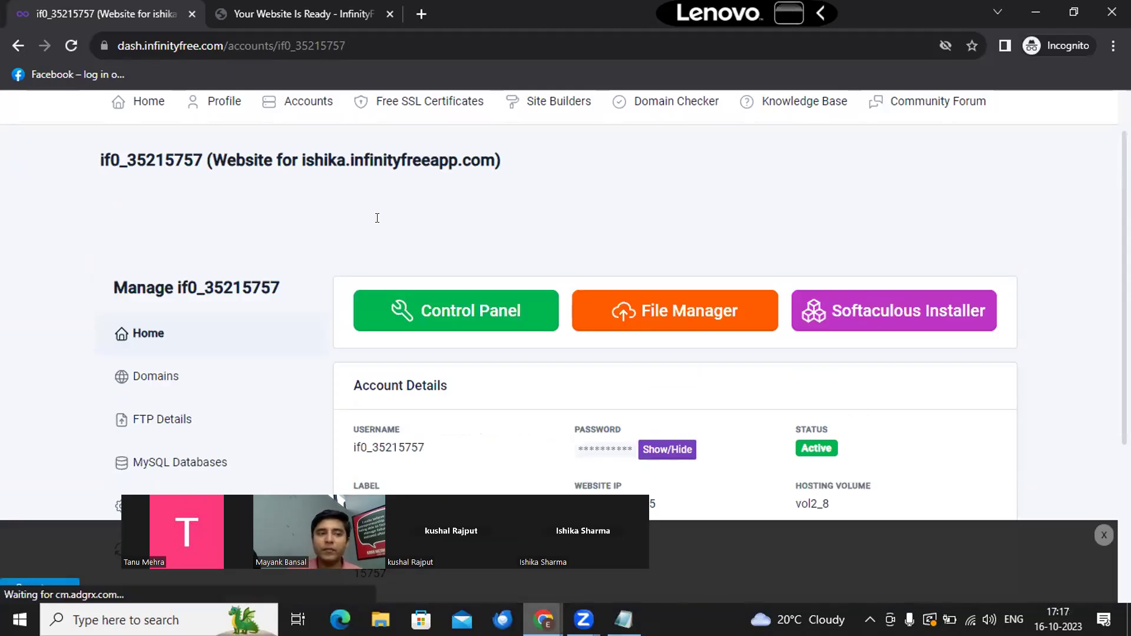
# Step: In Notepad, write 'website---', '----coded website(using programming languages)' and '----no code website(CMS-' on separate lines
pyautogui.hotkey('alt', 'Tab')
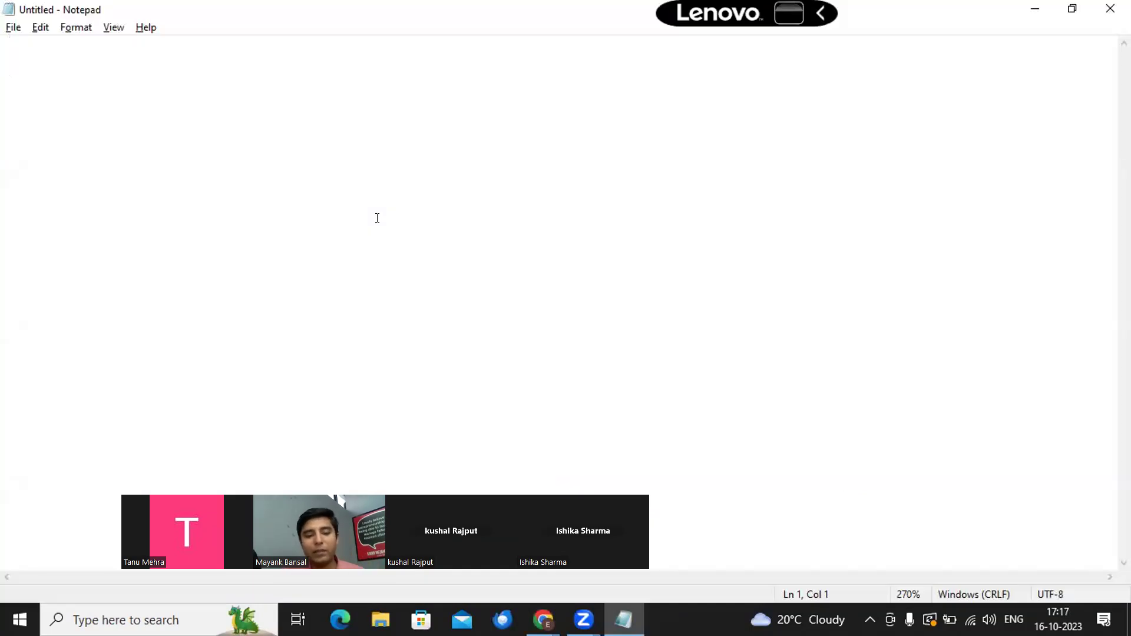
pyautogui.write('website')
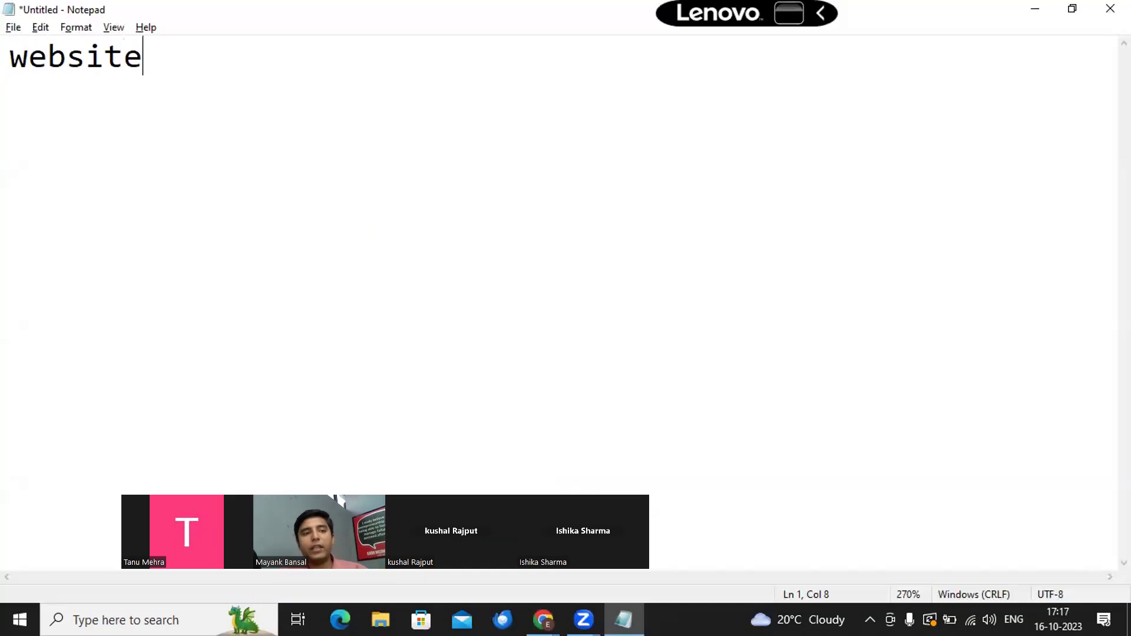
pyautogui.write('---')
pyautogui.press('Return')
pyautogui.write('----')
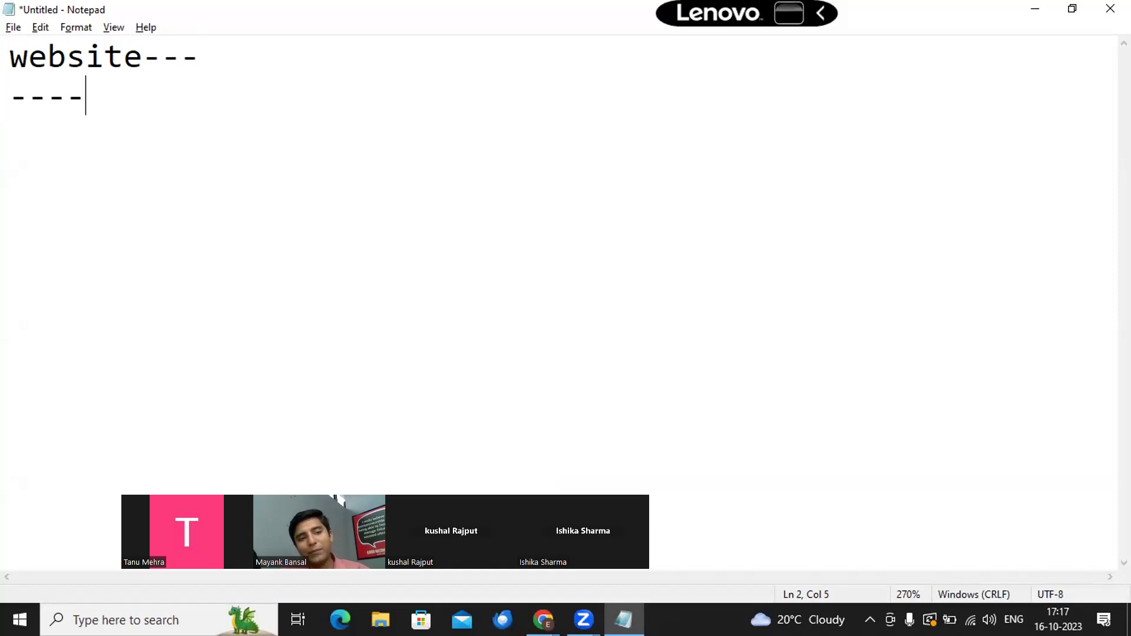
pyautogui.write('coded ')
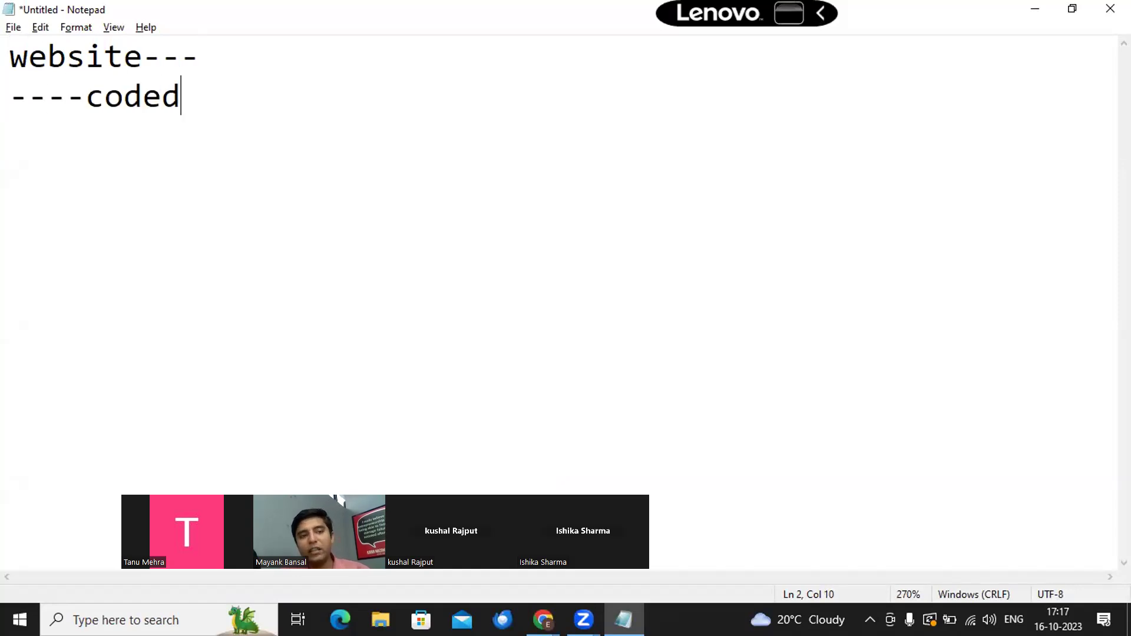
pyautogui.write('website')
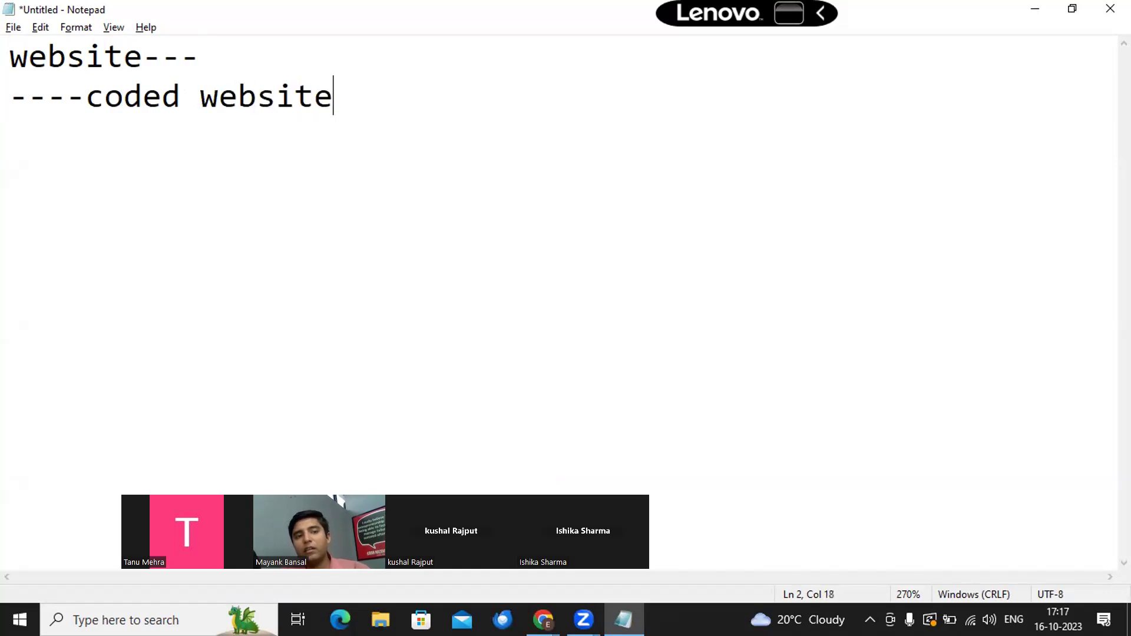
pyautogui.write('(u')
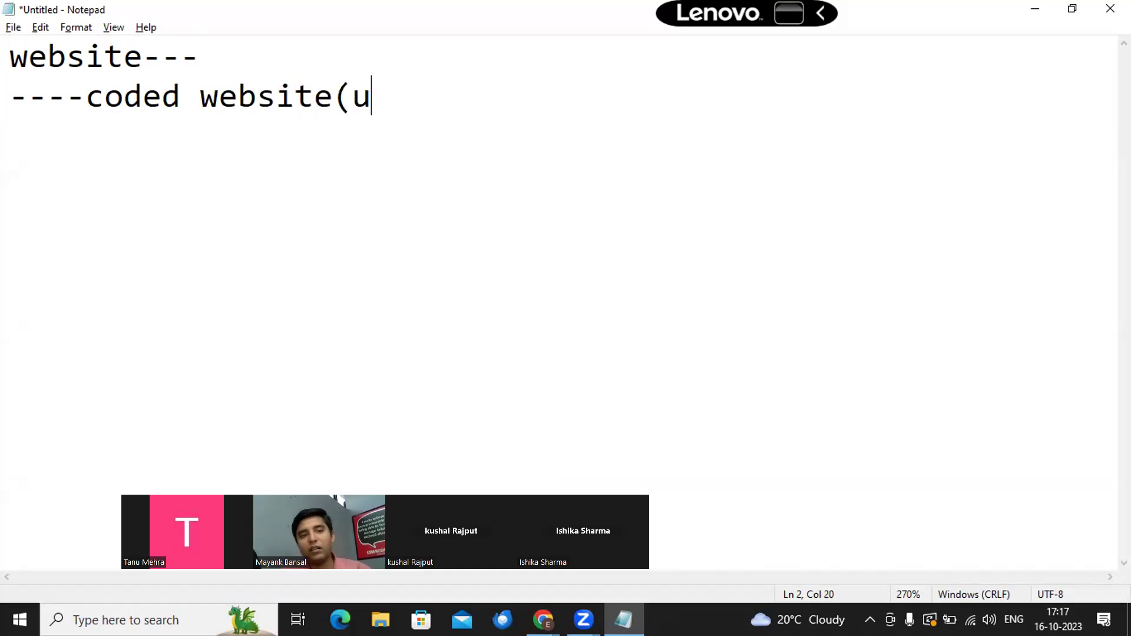
pyautogui.write('sing pr')
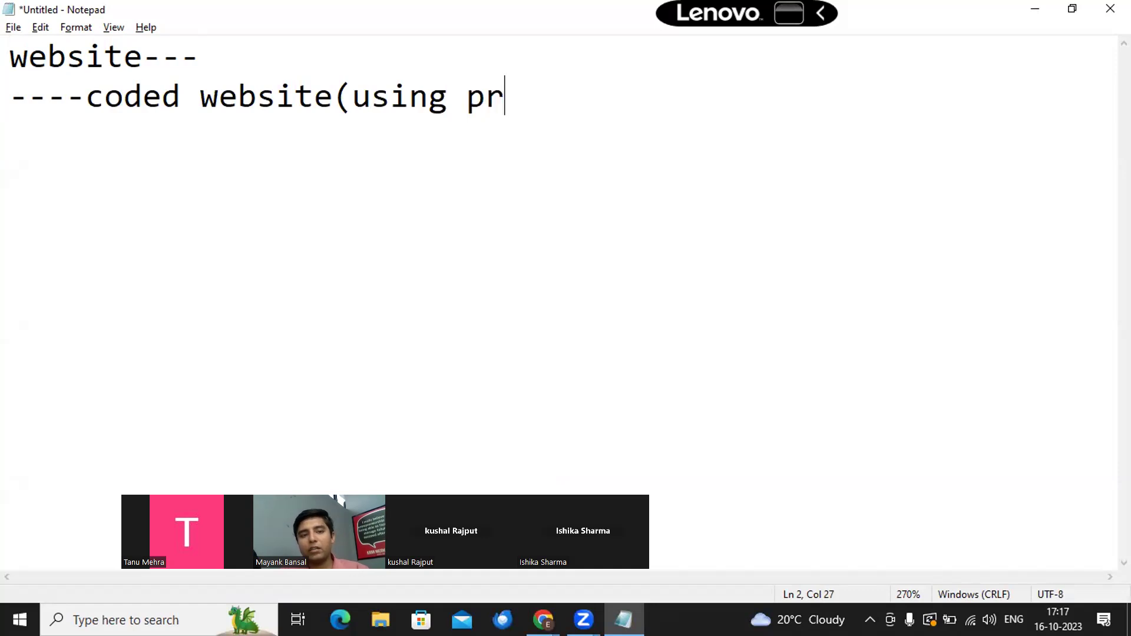
pyautogui.write('ogrammin')
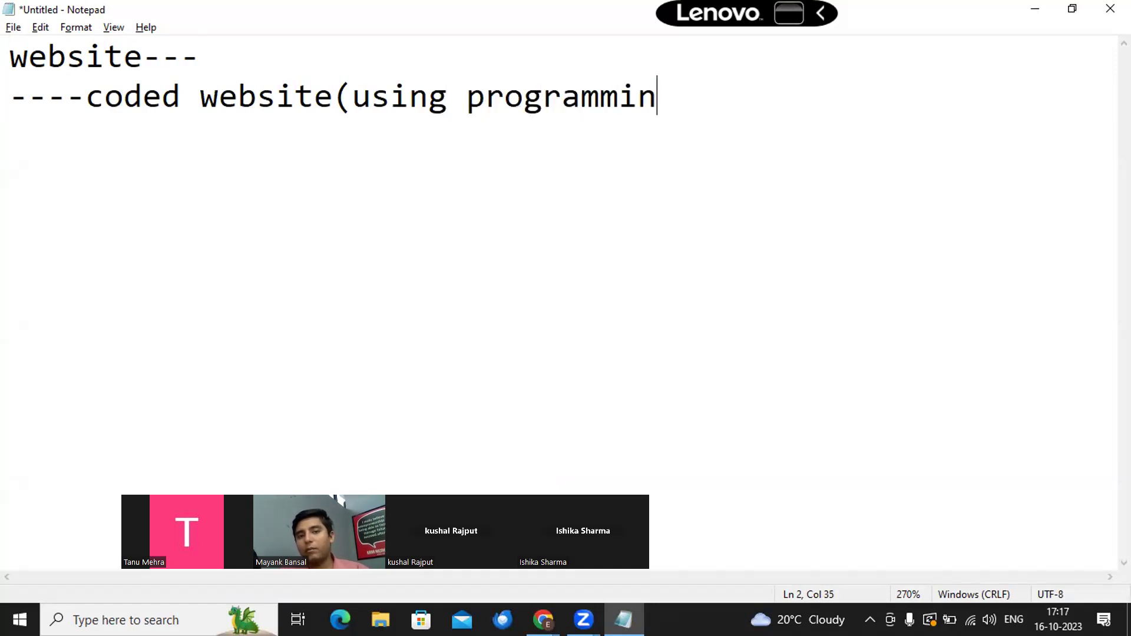
pyautogui.write('g langua')
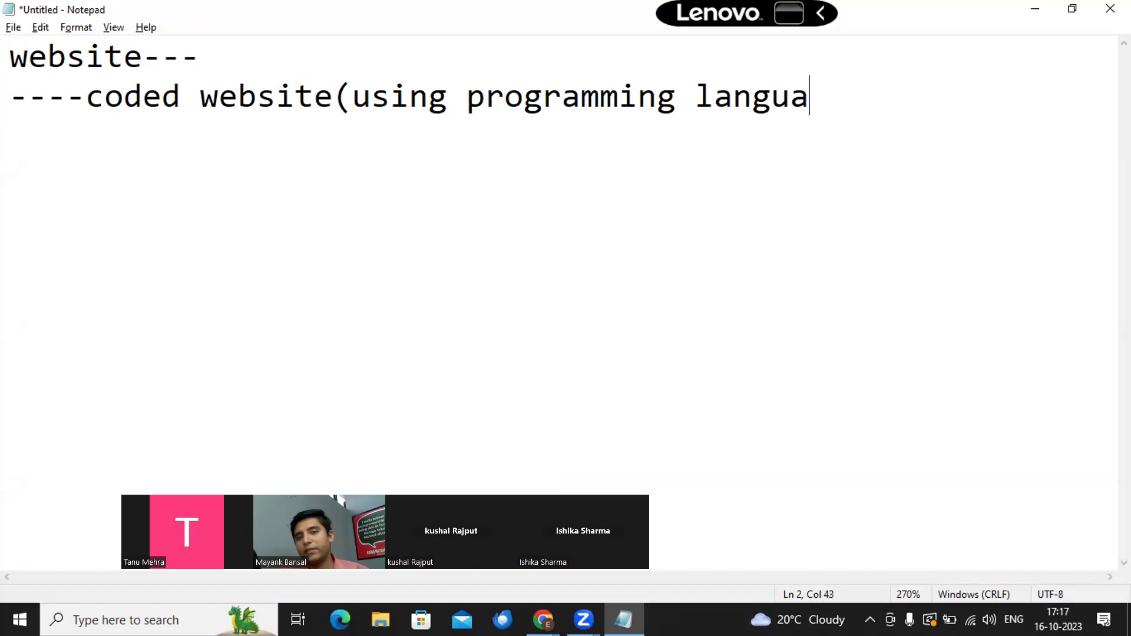
pyautogui.write('ges)')
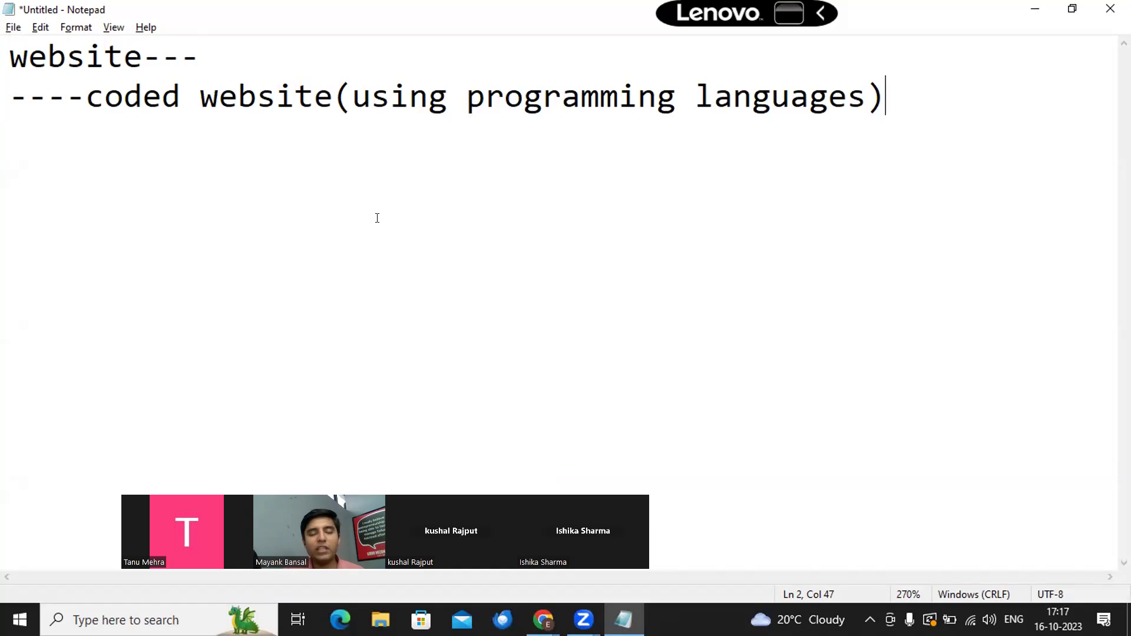
pyautogui.press('Return')
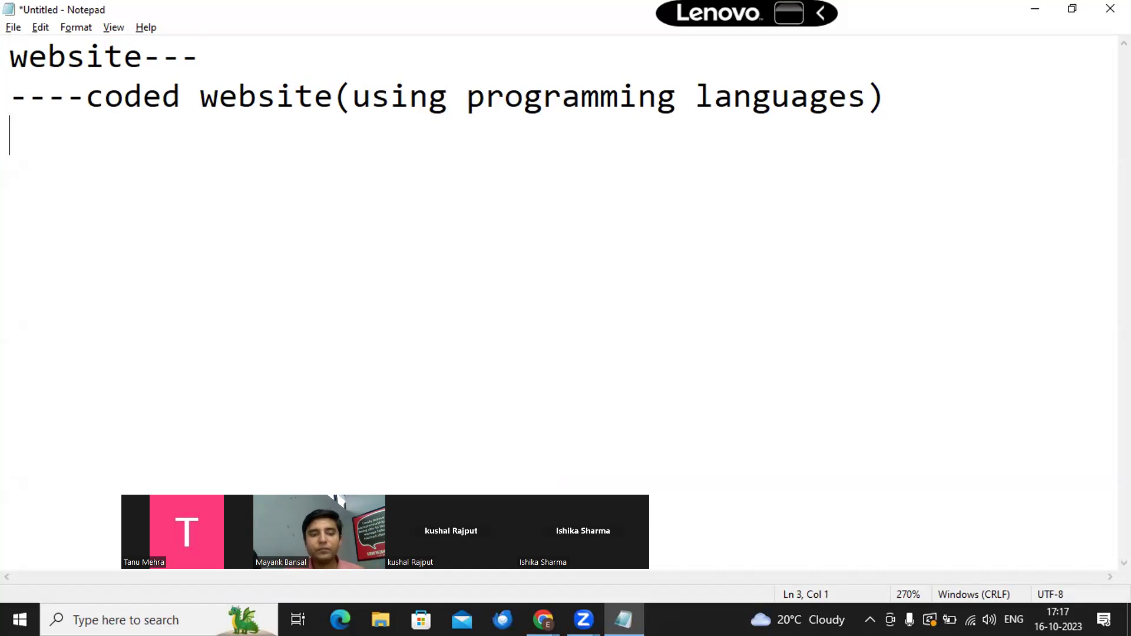
pyautogui.write('----no code ')
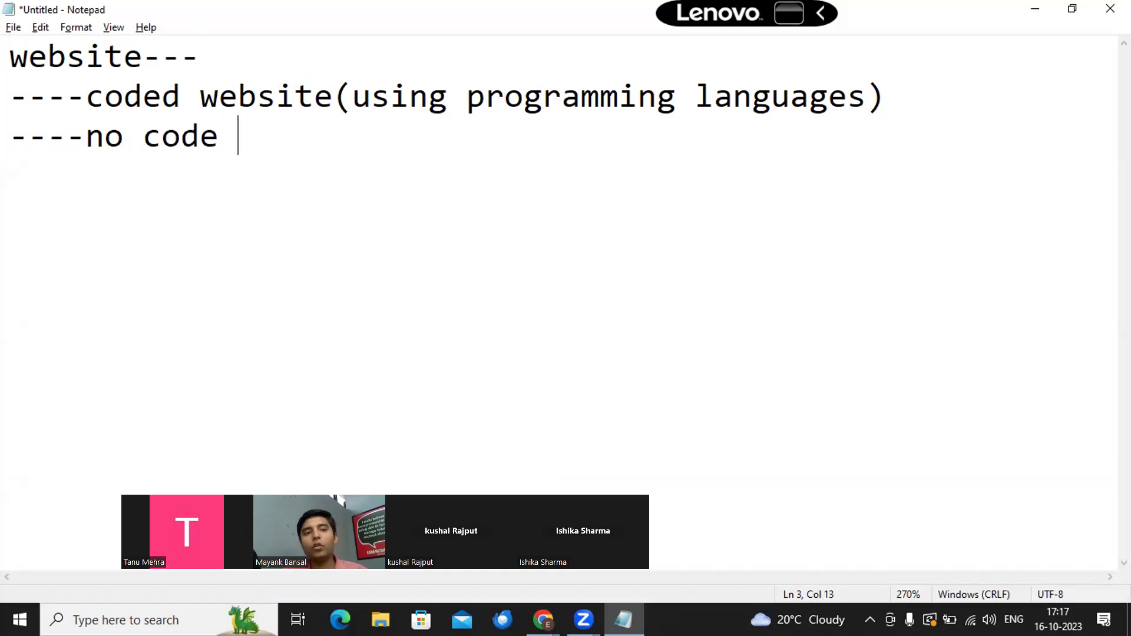
pyautogui.write('website')
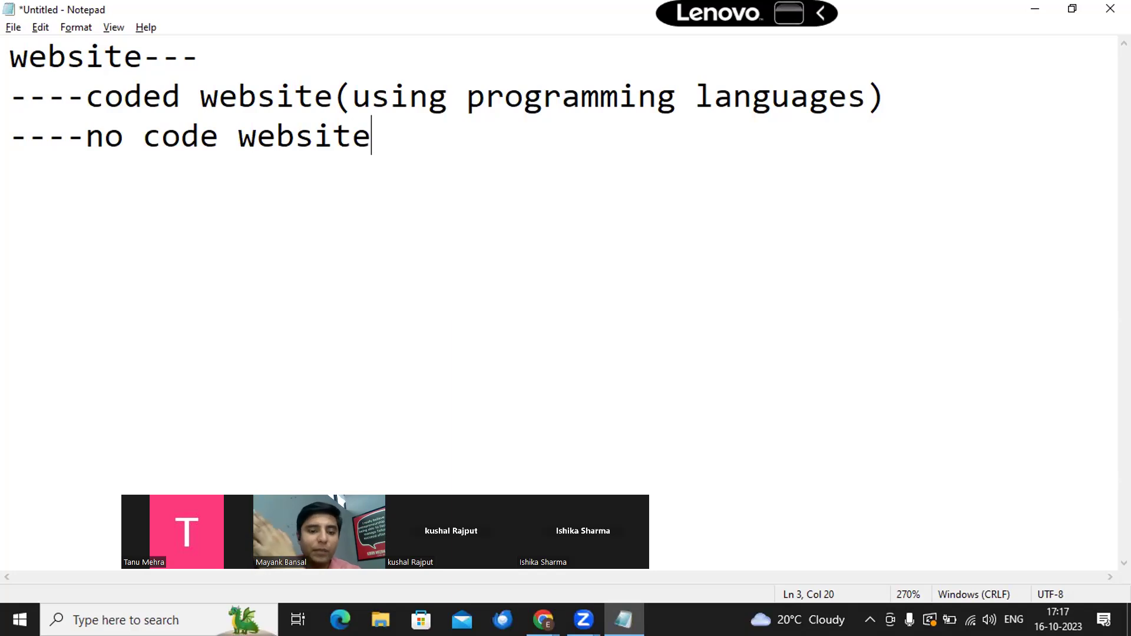
pyautogui.write('(')
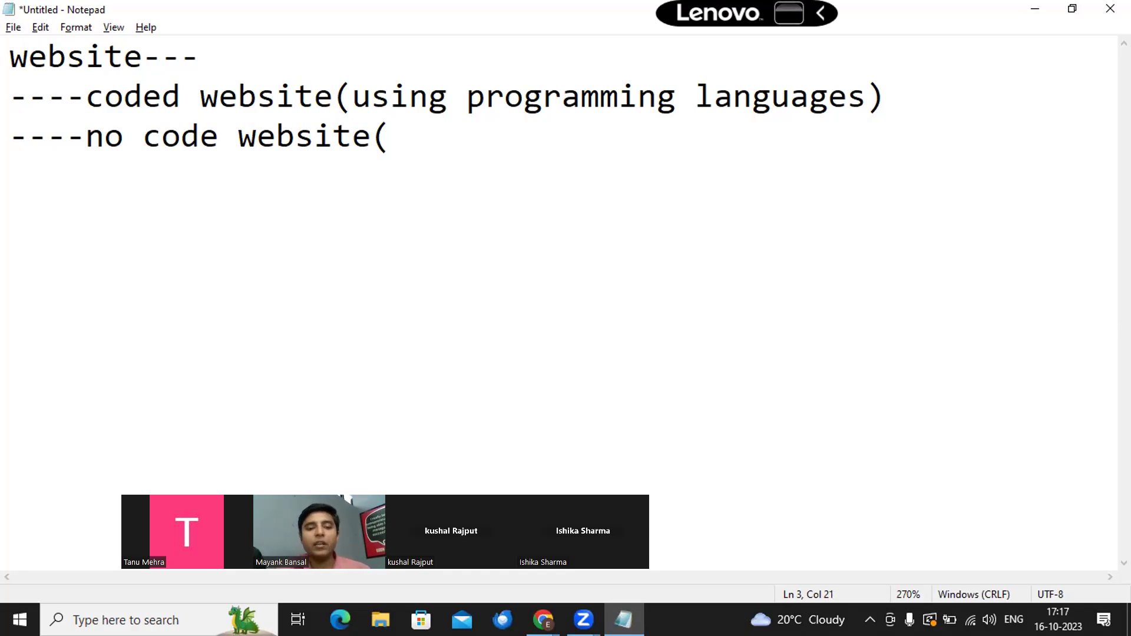
pyautogui.write('c')
pyautogui.press('BackSpace')
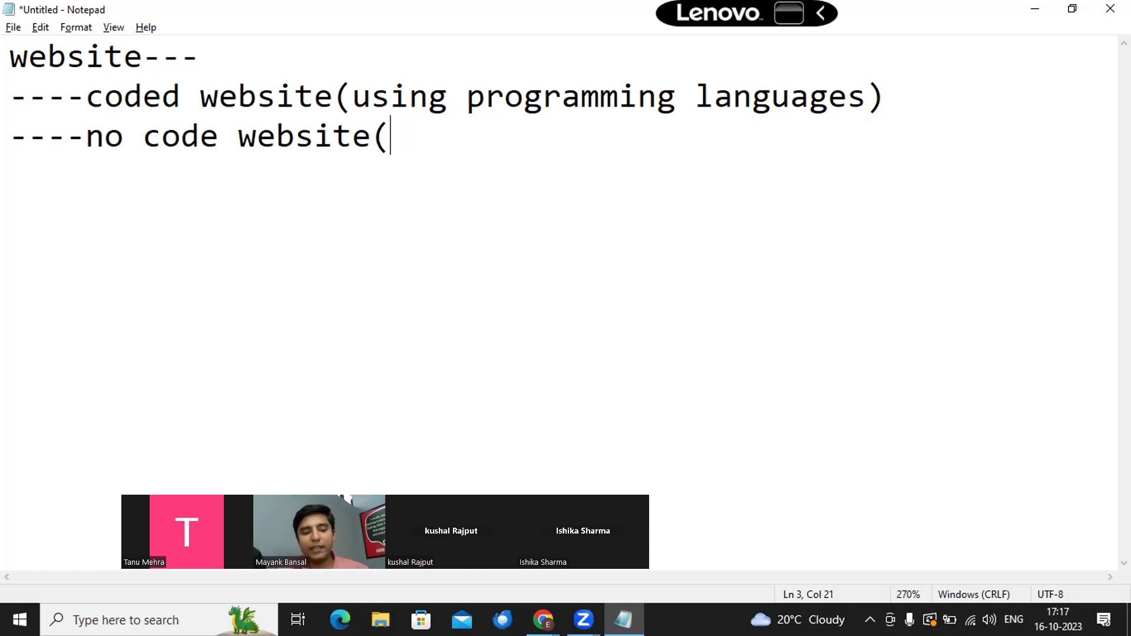
pyautogui.write('CMS')
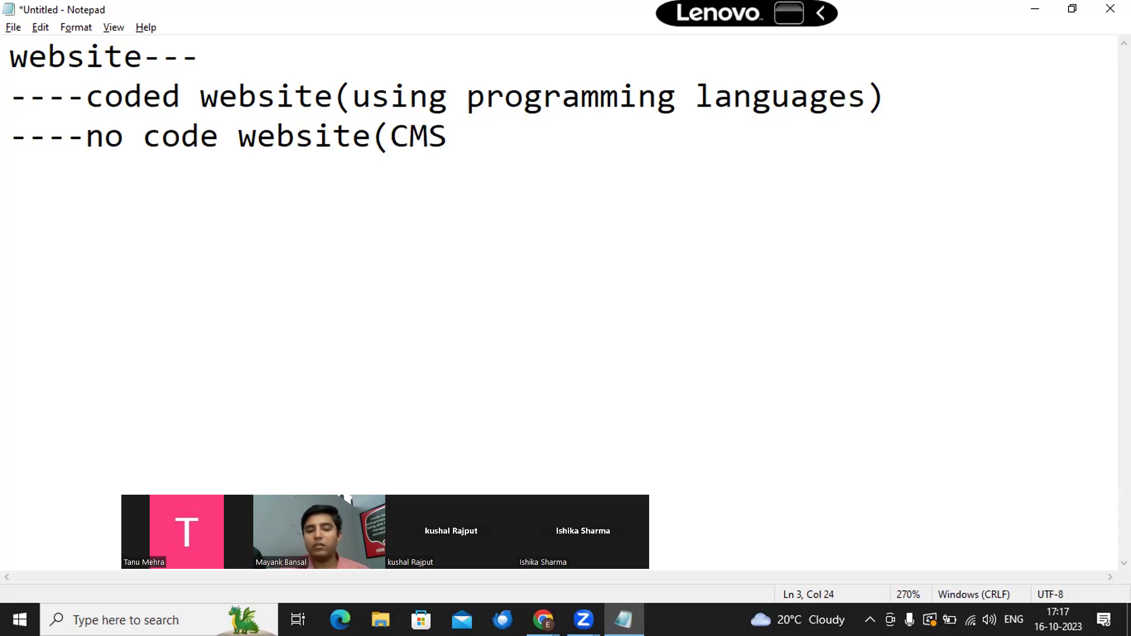
pyautogui.write('-')
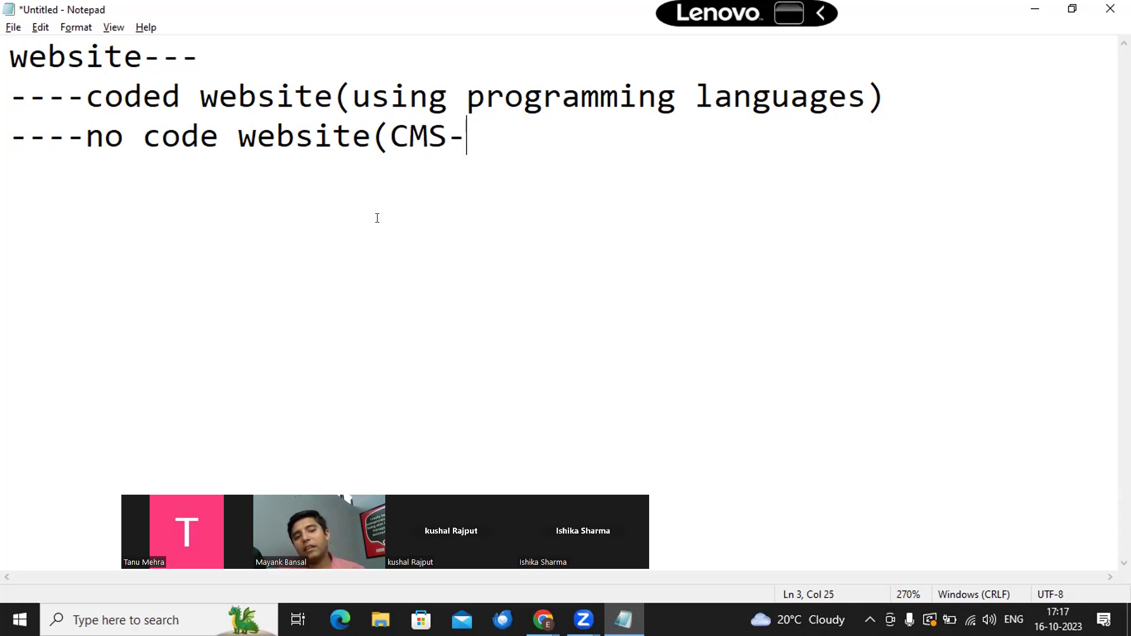
pyautogui.moveTo(86, 135); pyautogui.dragTo(373, 137)
pyautogui.click(538, 125)
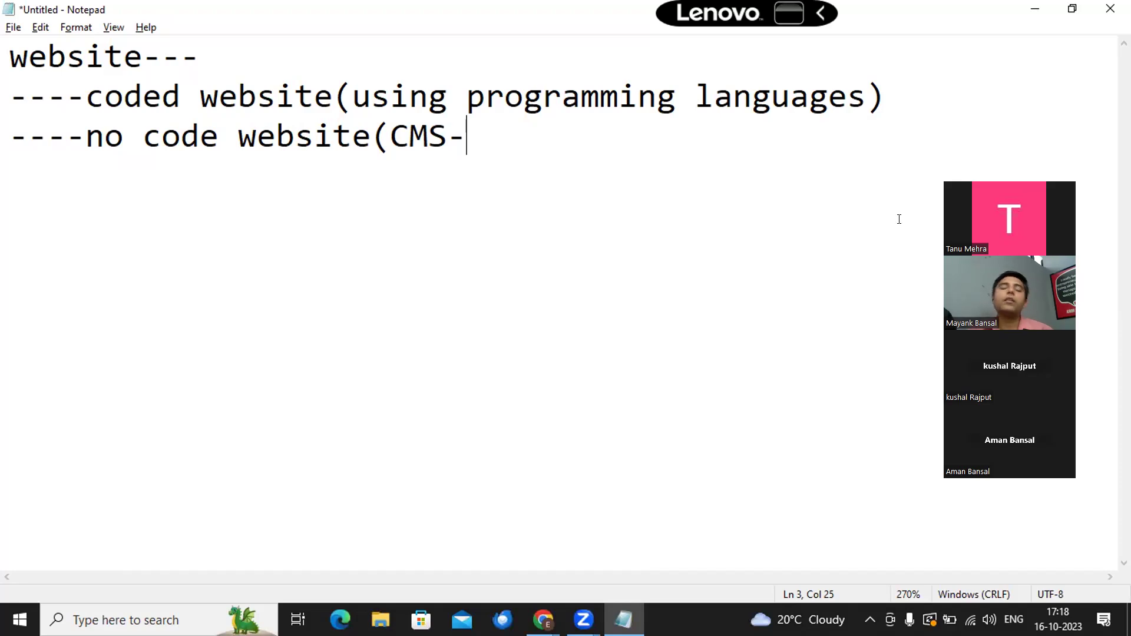
# Step: Finish the line as '(CMS-content management system)' and add 'Wordpress' on a new line
pyautogui.write('contenc')
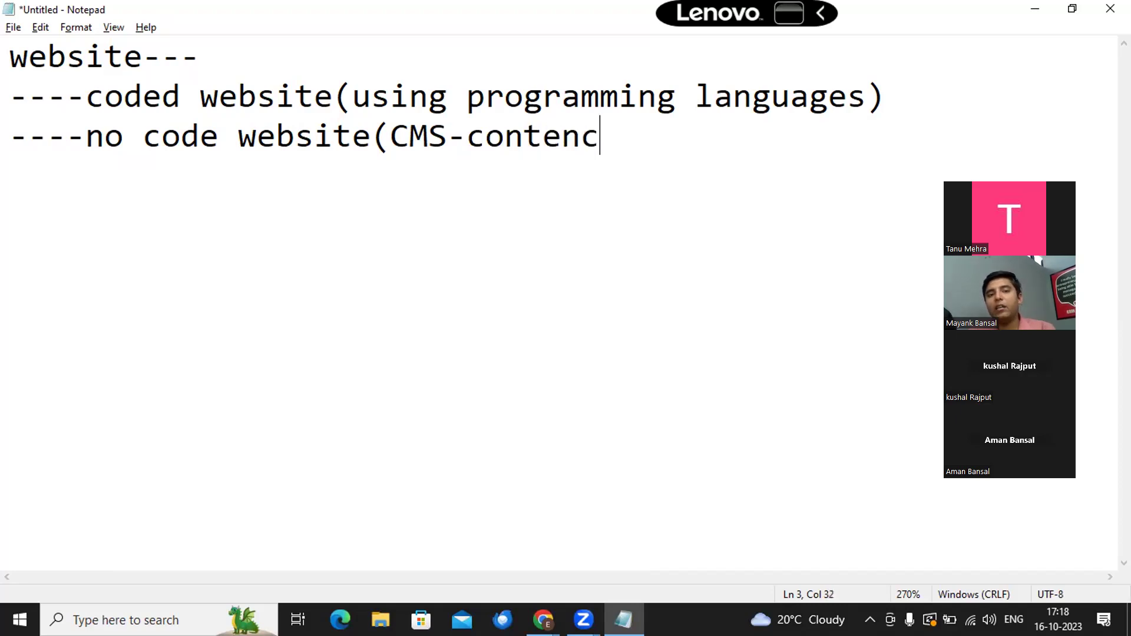
pyautogui.press('BackSpace')
pyautogui.write('t')
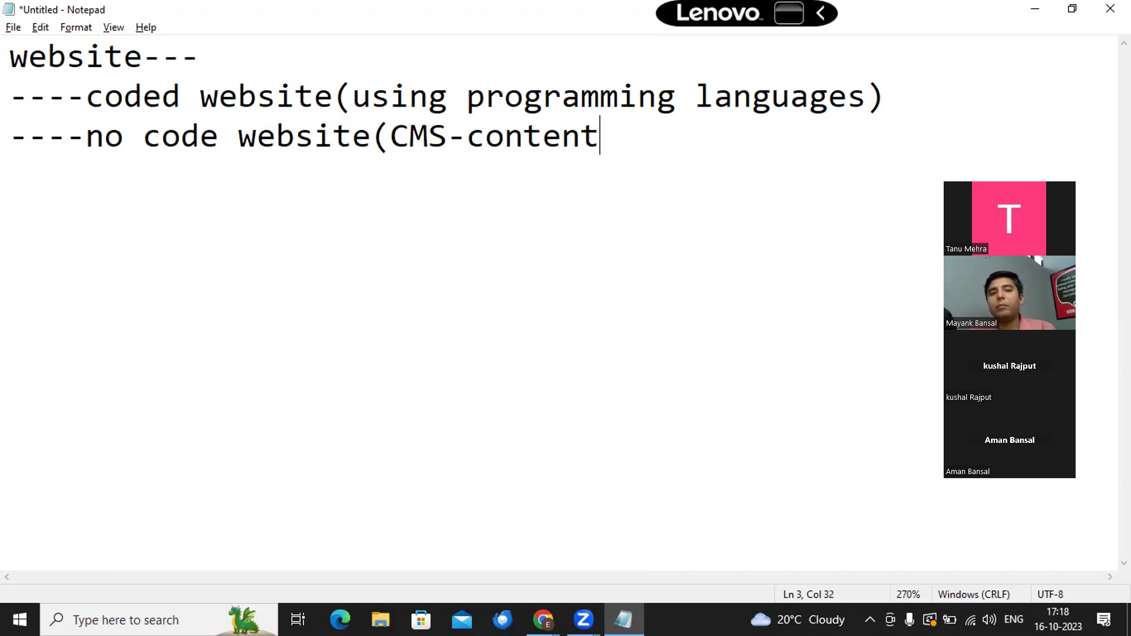
pyautogui.write(' managem')
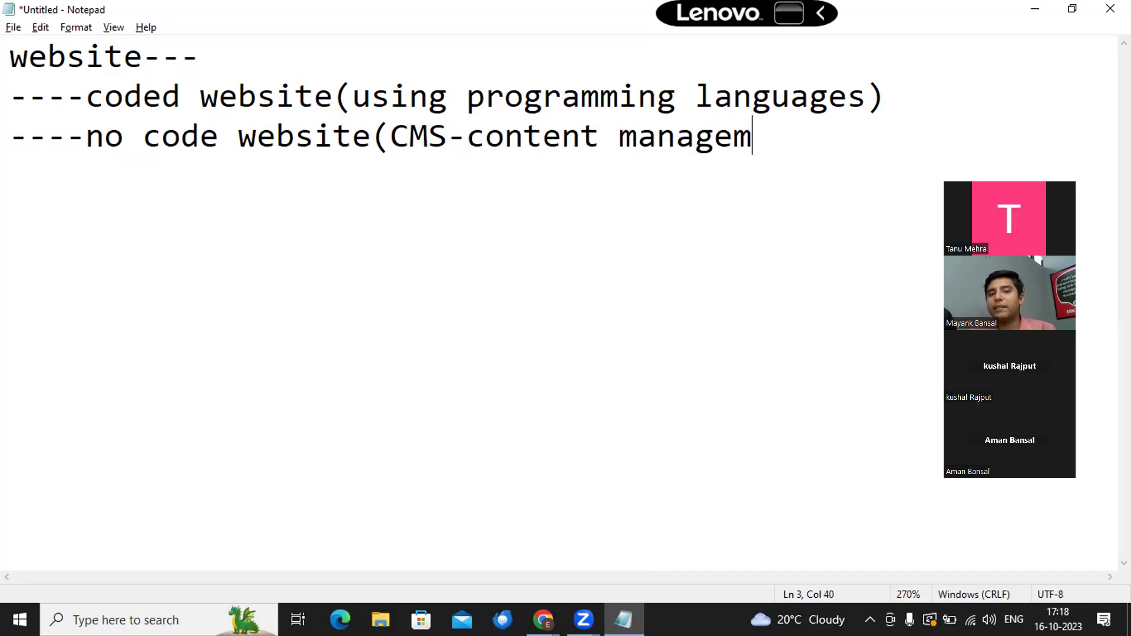
pyautogui.write('ent sys')
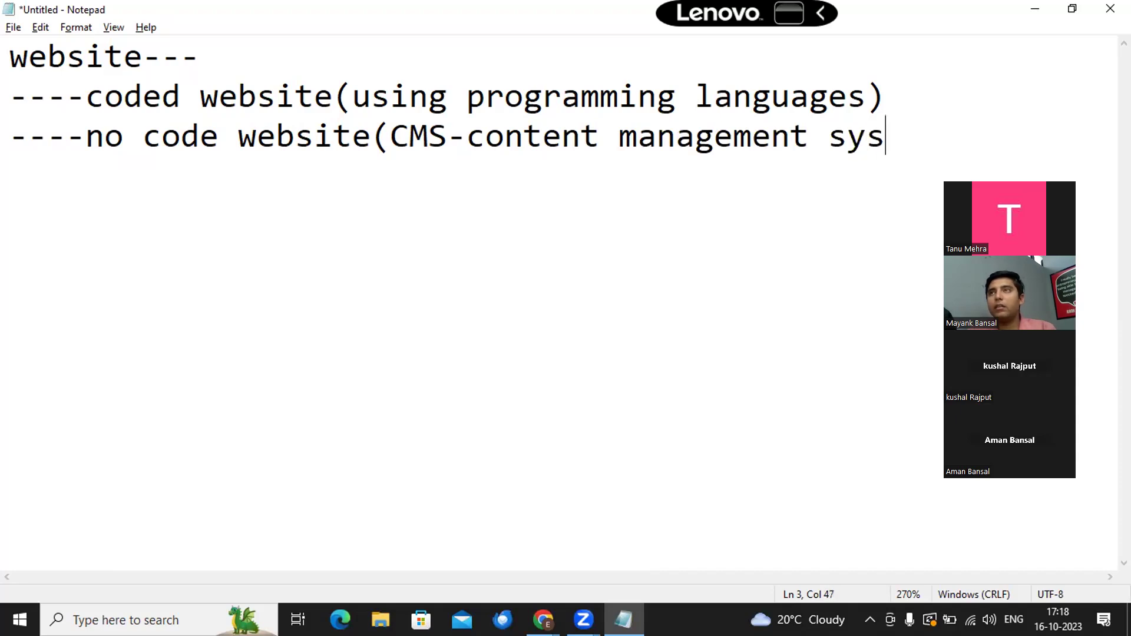
pyautogui.write('tem')
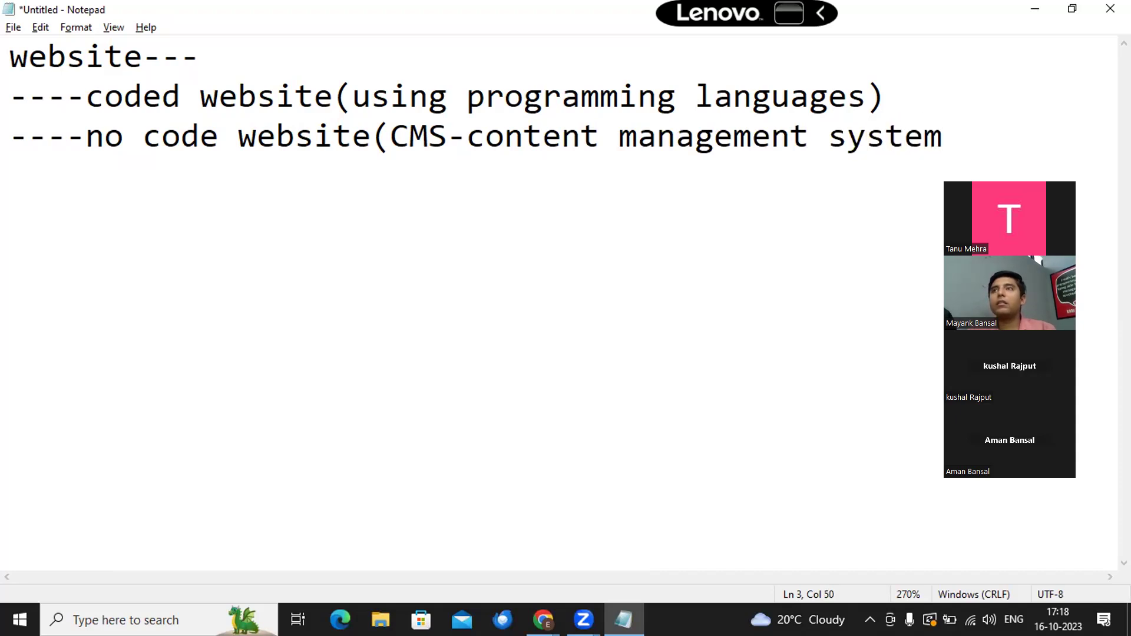
pyautogui.write(')')
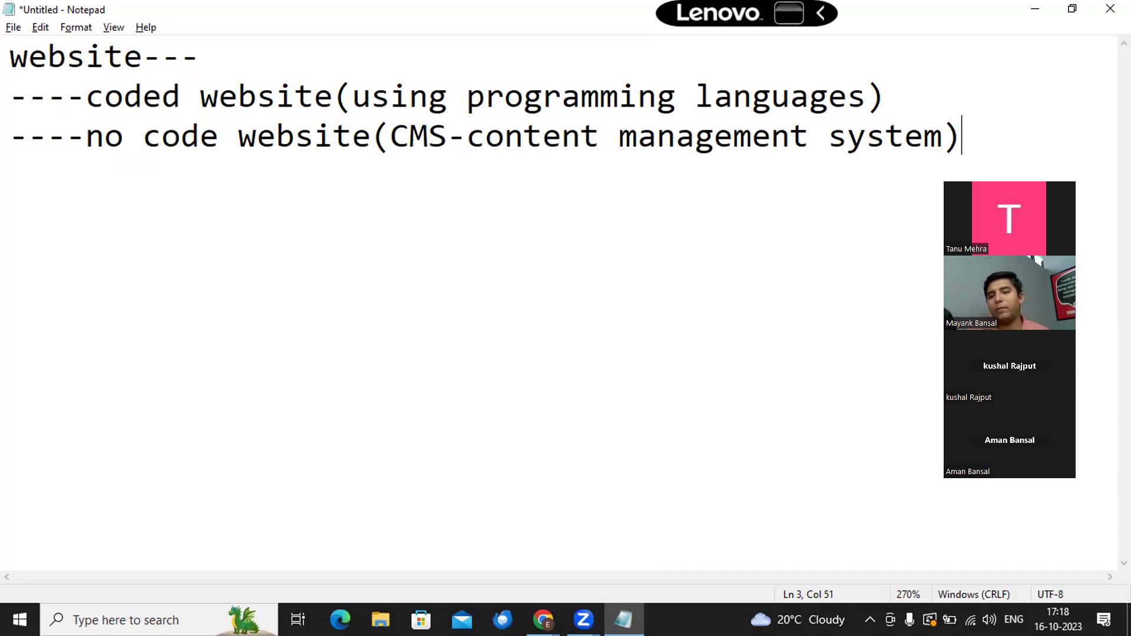
pyautogui.press('Return')
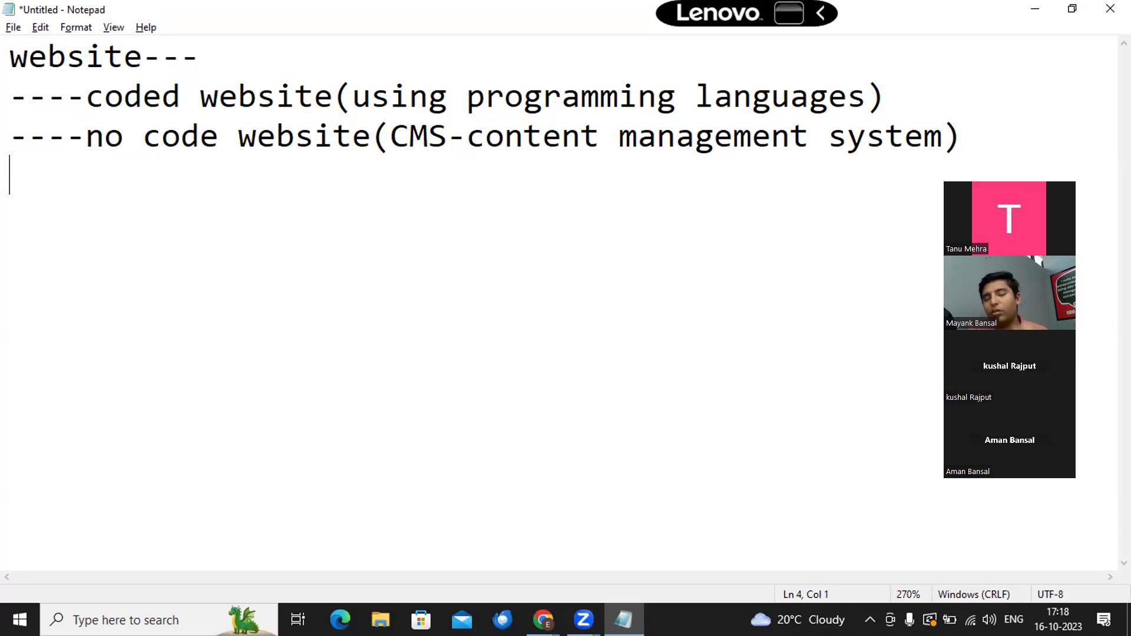
pyautogui.write('Wordpress')
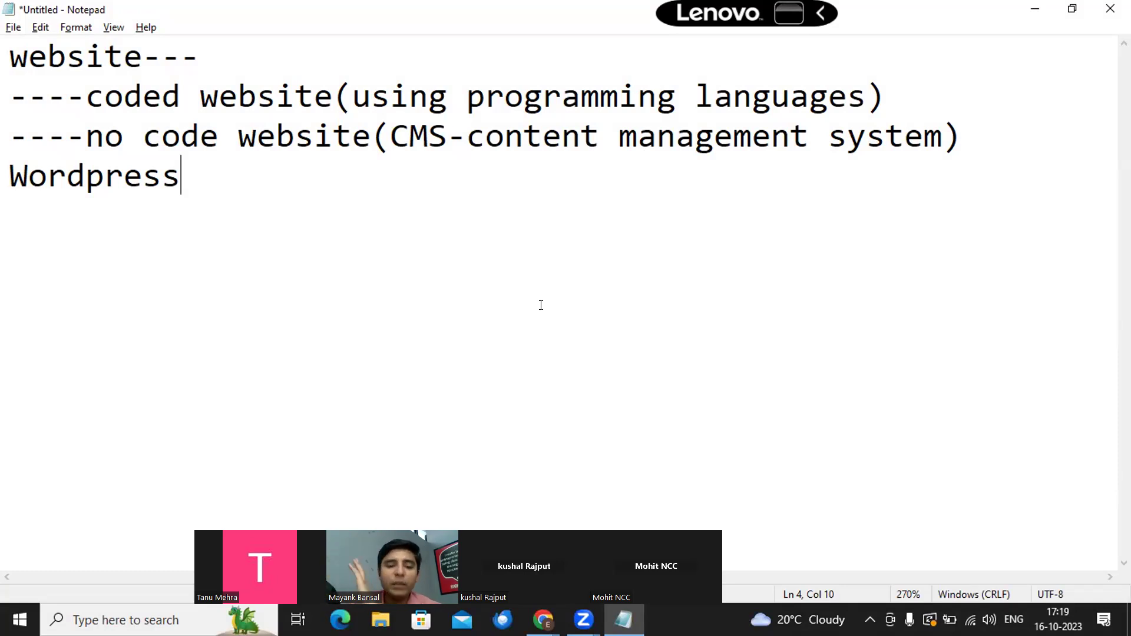
# Step: Open facebook.com in a new incognito tab in Chrome
pyautogui.hotkey('alt', 'Tab')
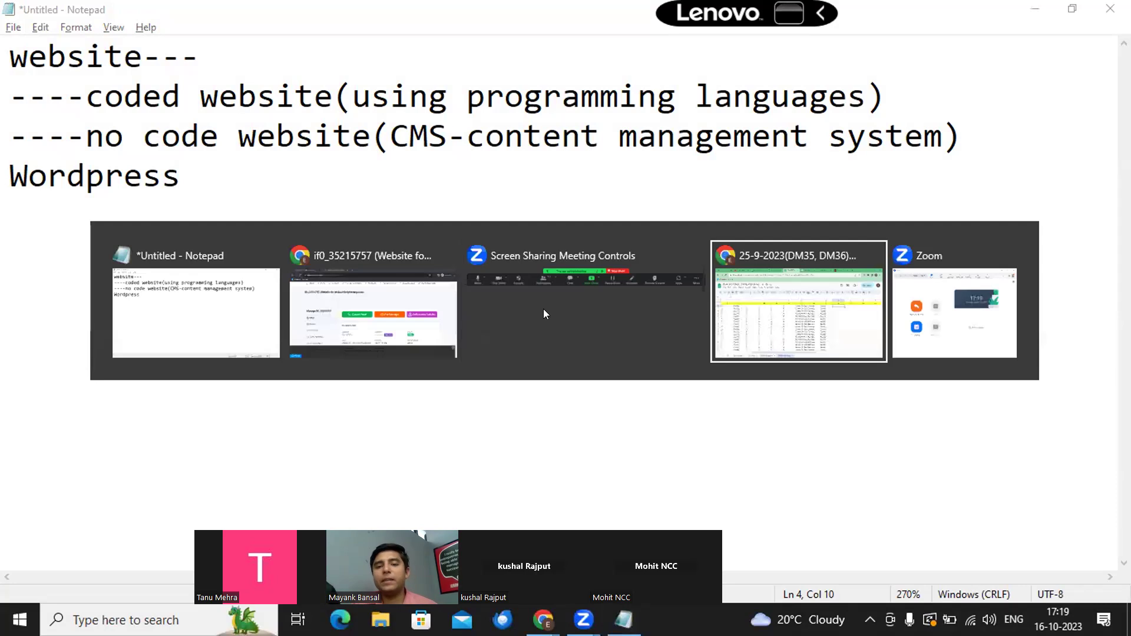
pyautogui.press('Tab')
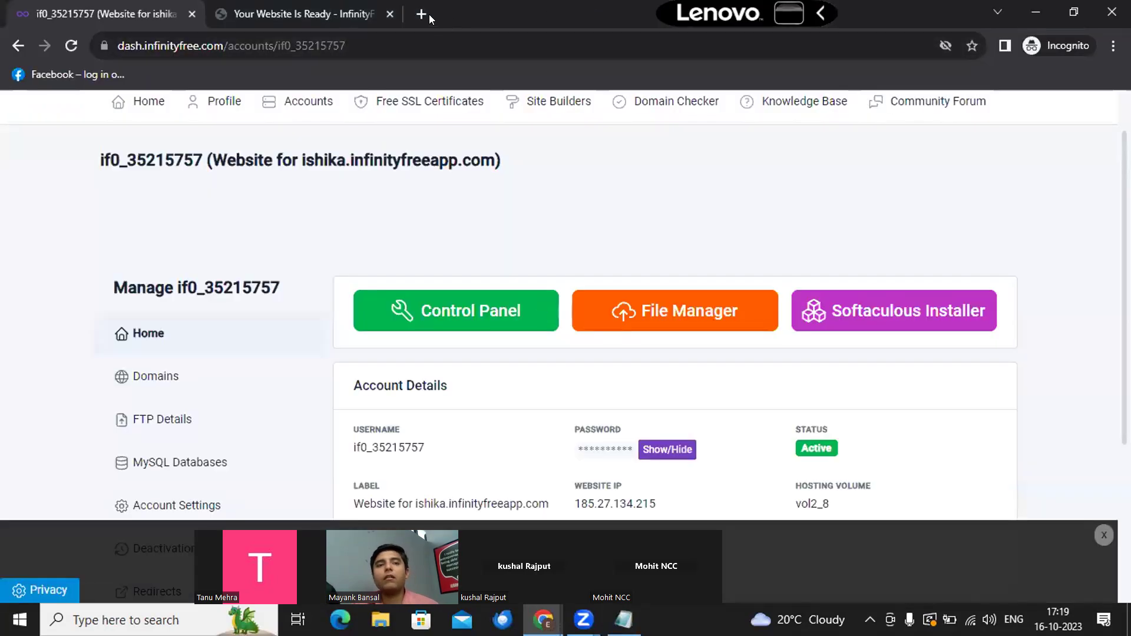
pyautogui.click(430, 13)
pyautogui.write('facebook.com')
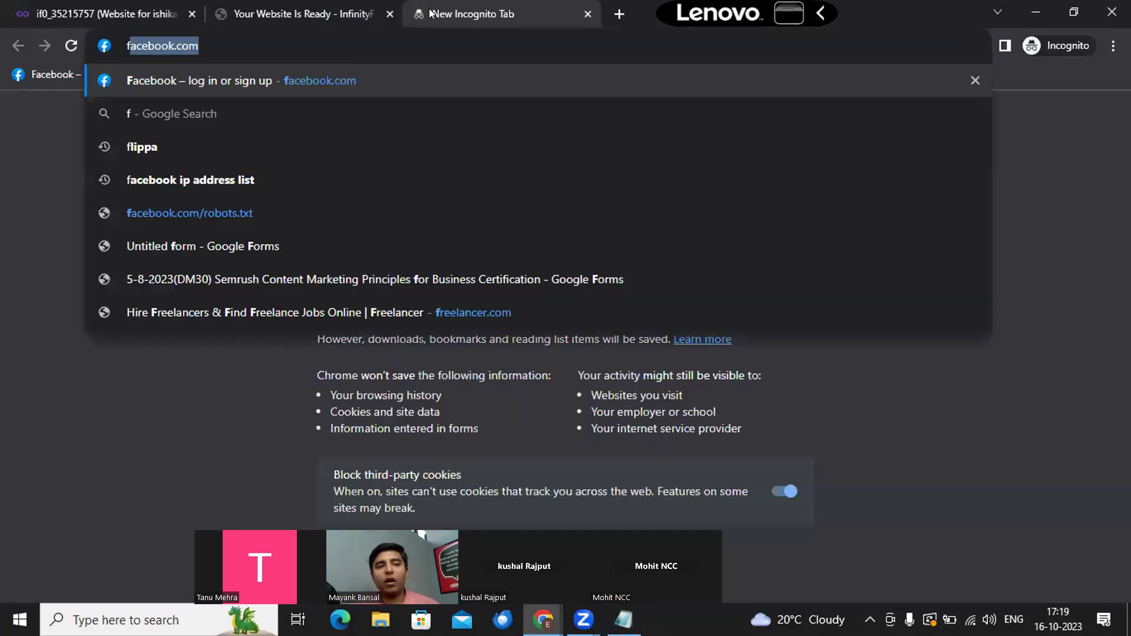
pyautogui.press('Return')
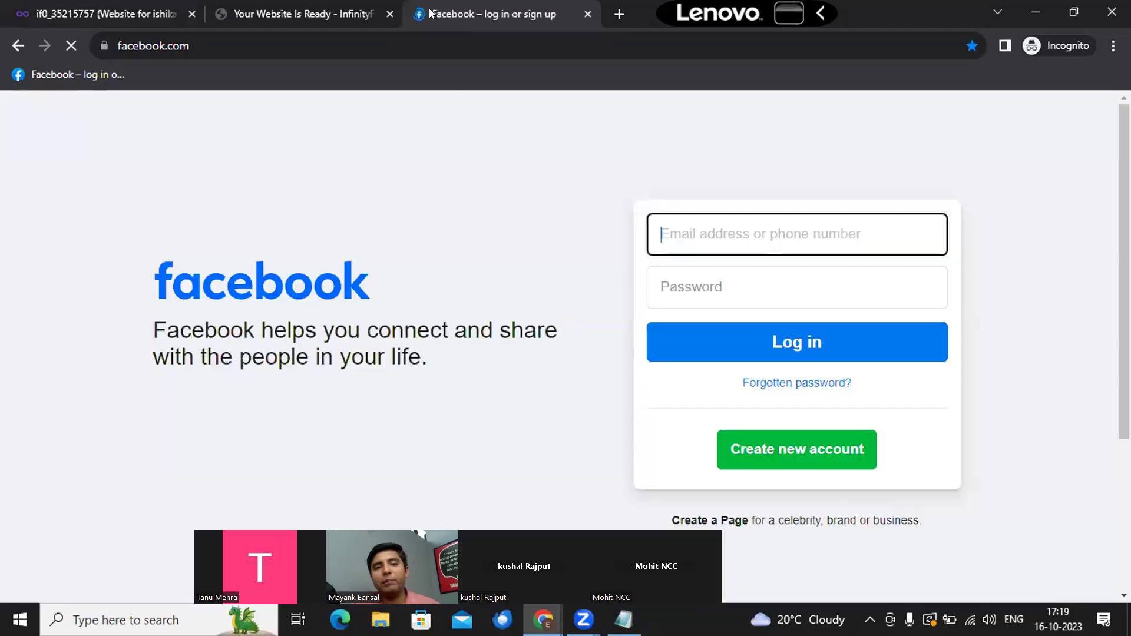
pyautogui.scroll(-4, 470, 332)
pyautogui.scroll(4, 470, 338)
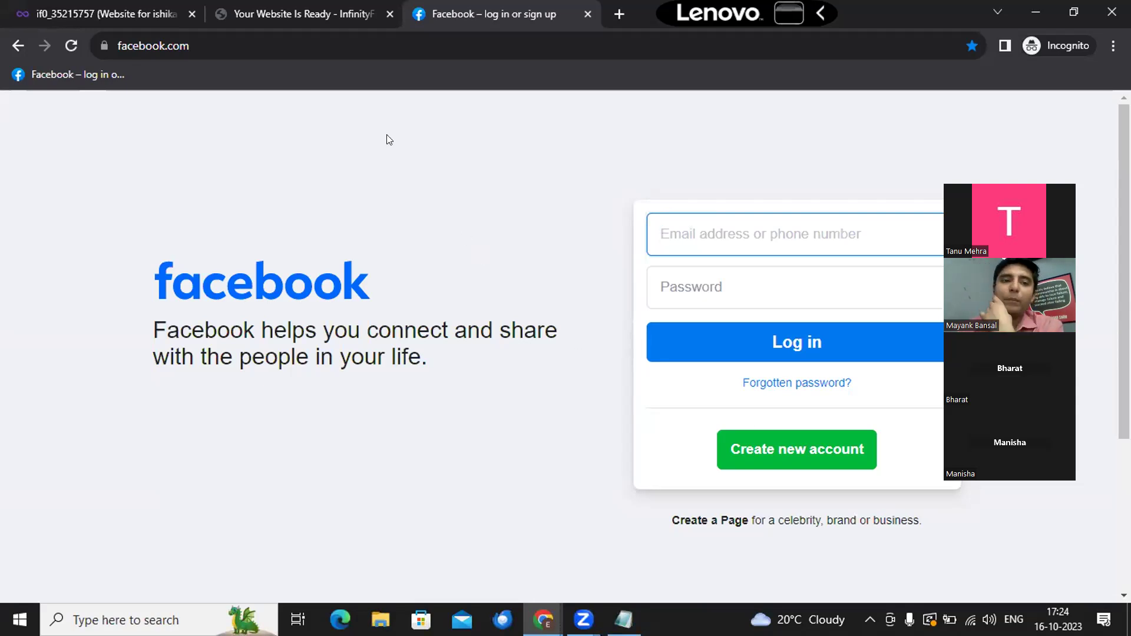
# Step: Leave the Facebook login page and return to the 'Your Website Is Ready' tab
pyautogui.click(306, 6)
# Step: Show the InfinityFree account dashboard, then bring the Notepad website-types notes back to front
pyautogui.click(118, 8)
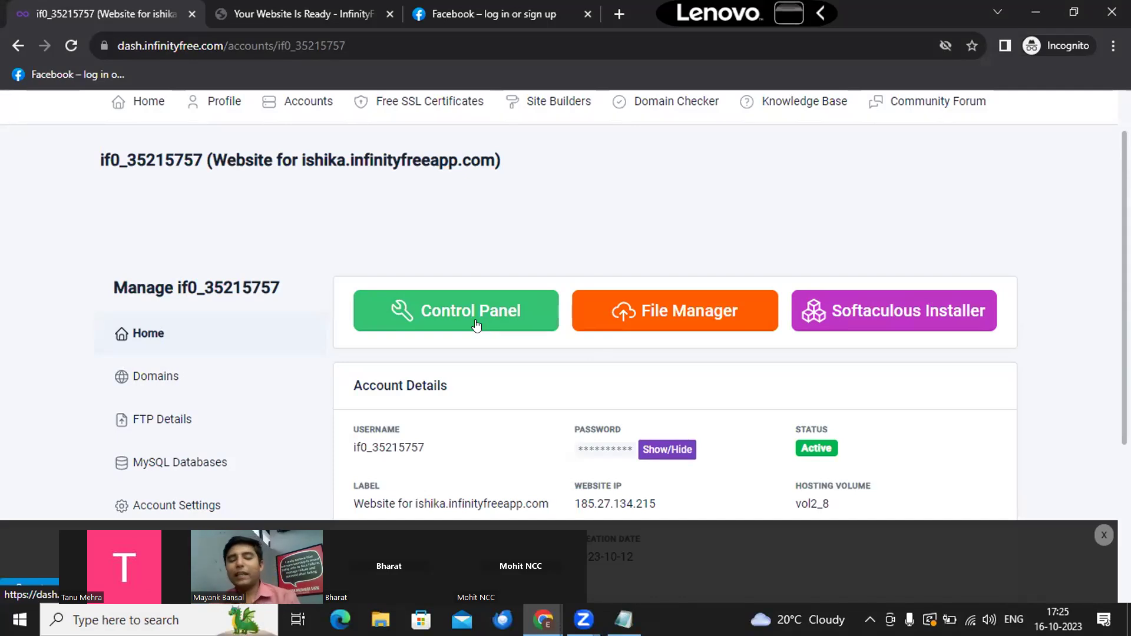
pyautogui.hotkey('alt', 'Tab')
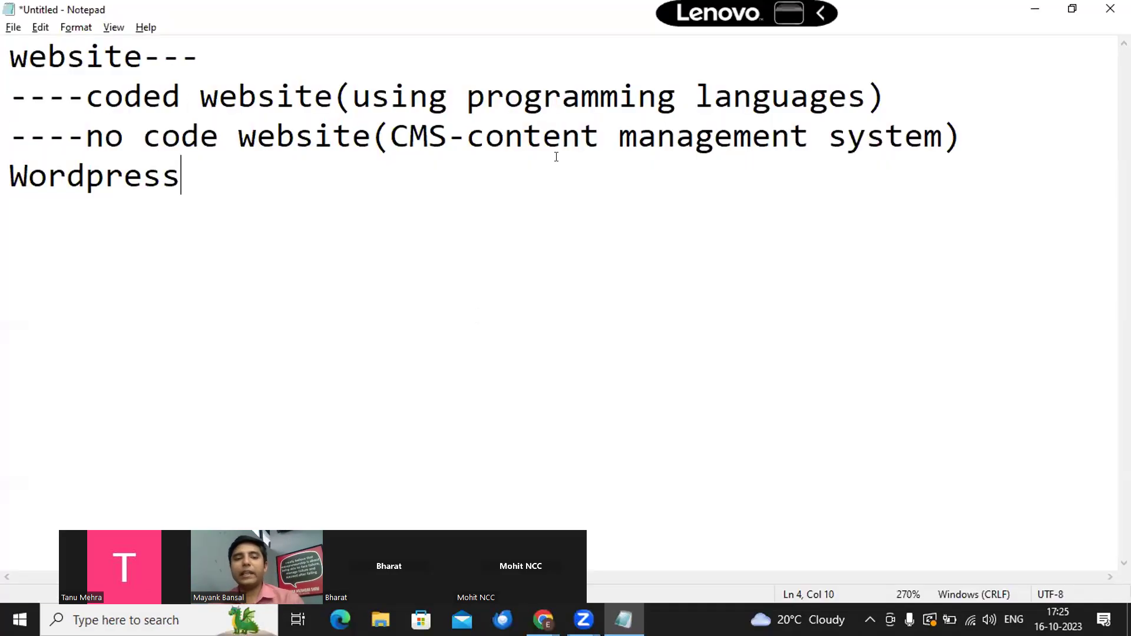
# Step: Highlight the coded-website and no-code/WordPress lines in the Notepad notes, then return to Chrome
pyautogui.moveTo(276, 96); pyautogui.dragTo(765, 89)
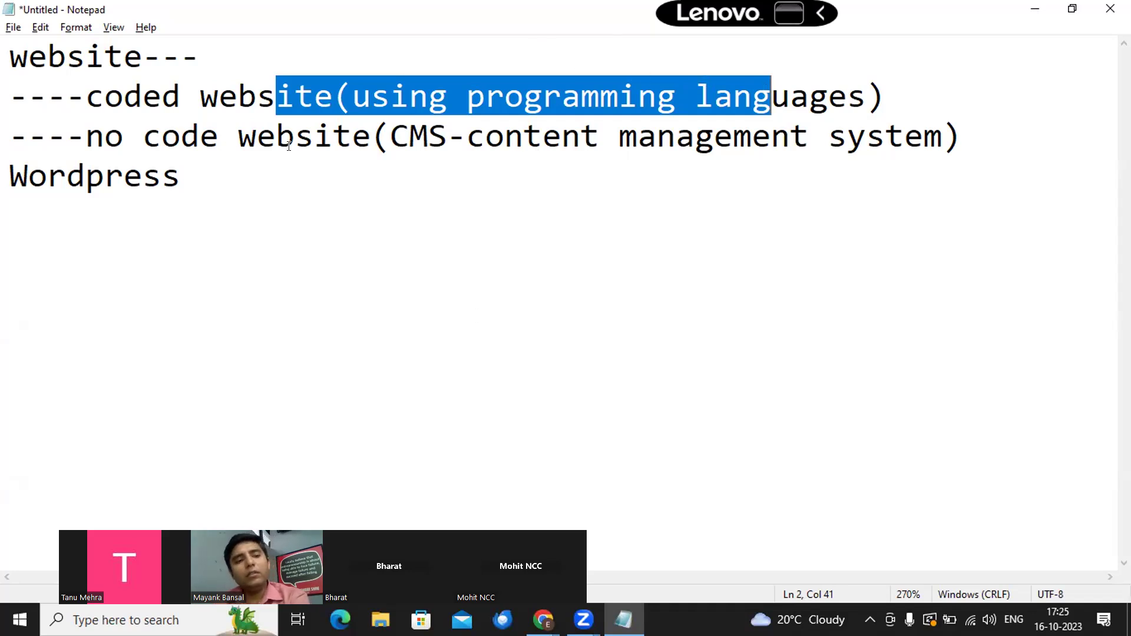
pyautogui.moveTo(87, 135); pyautogui.dragTo(191, 170)
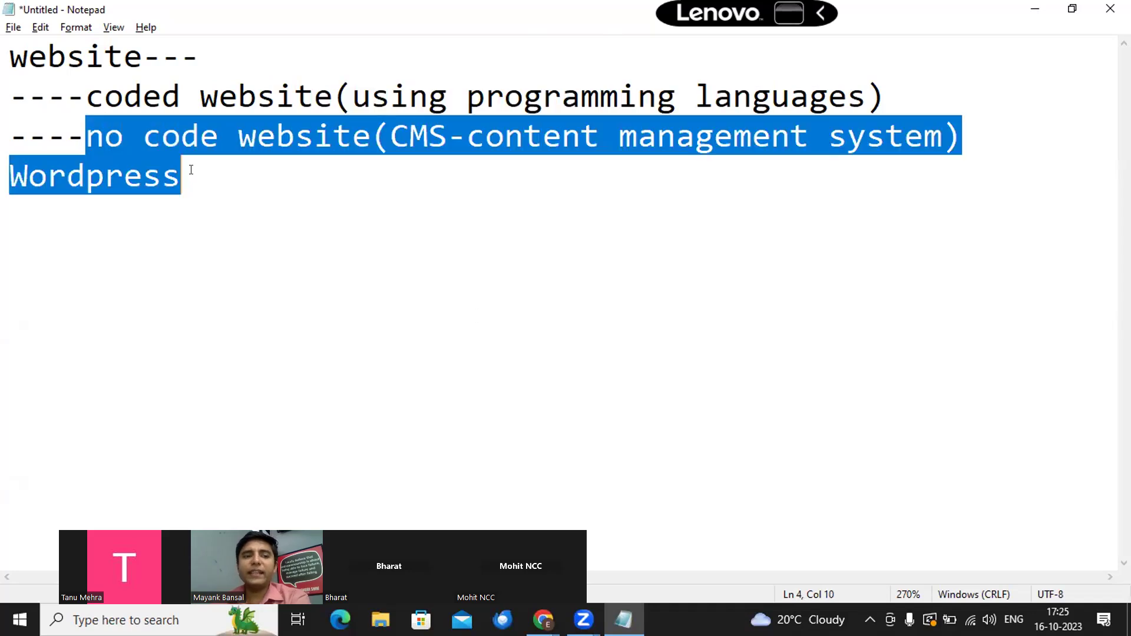
pyautogui.click(251, 165)
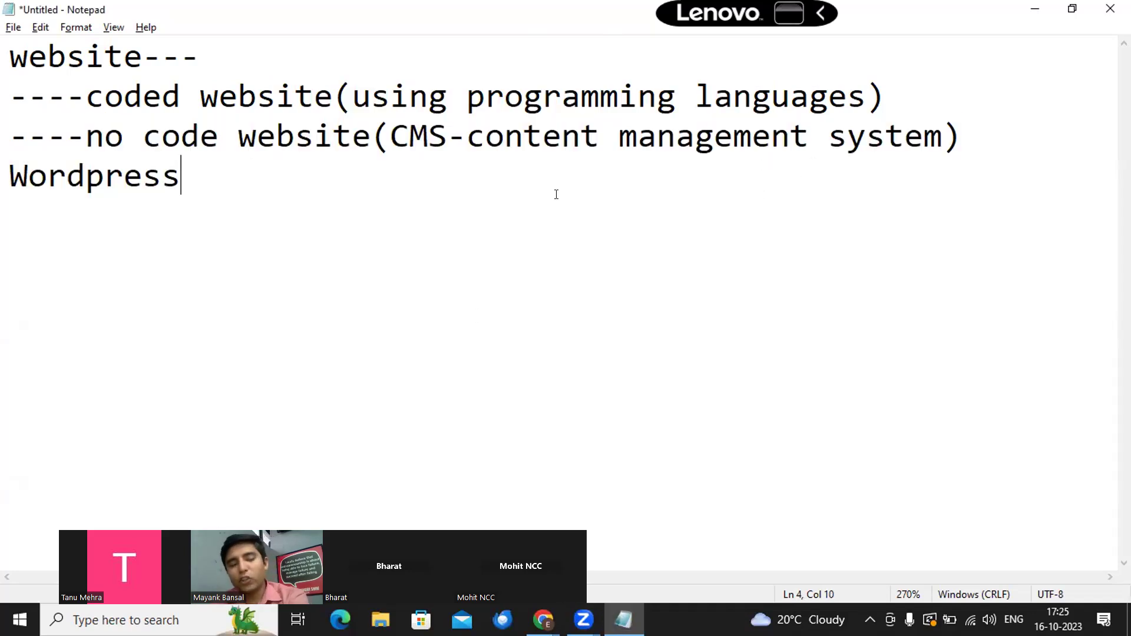
pyautogui.moveTo(257, 168); pyautogui.dragTo(91, 140)
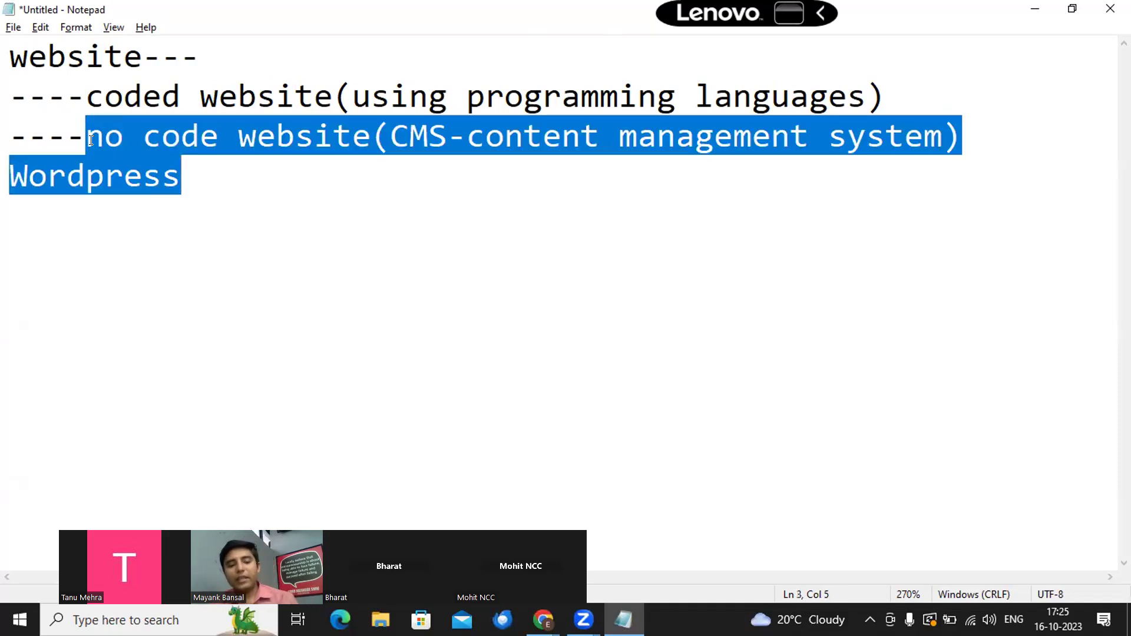
pyautogui.hotkey('alt', 'Tab')
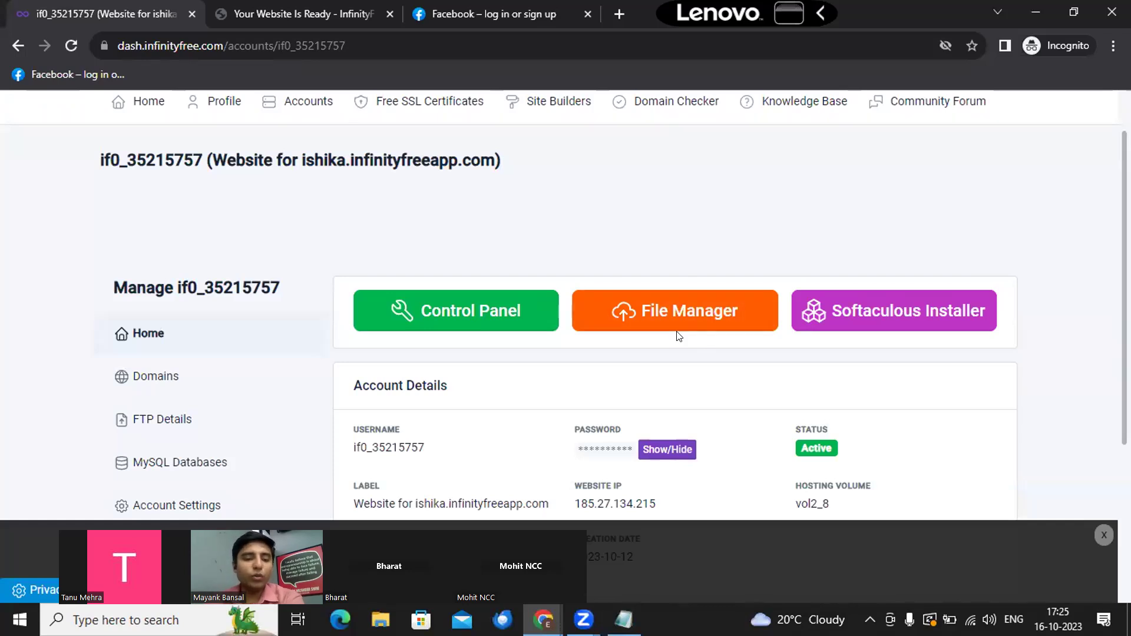
# Step: Launch the hosting account's VistaPanel control panel in a new tab from the account page
pyautogui.click(679, 336)
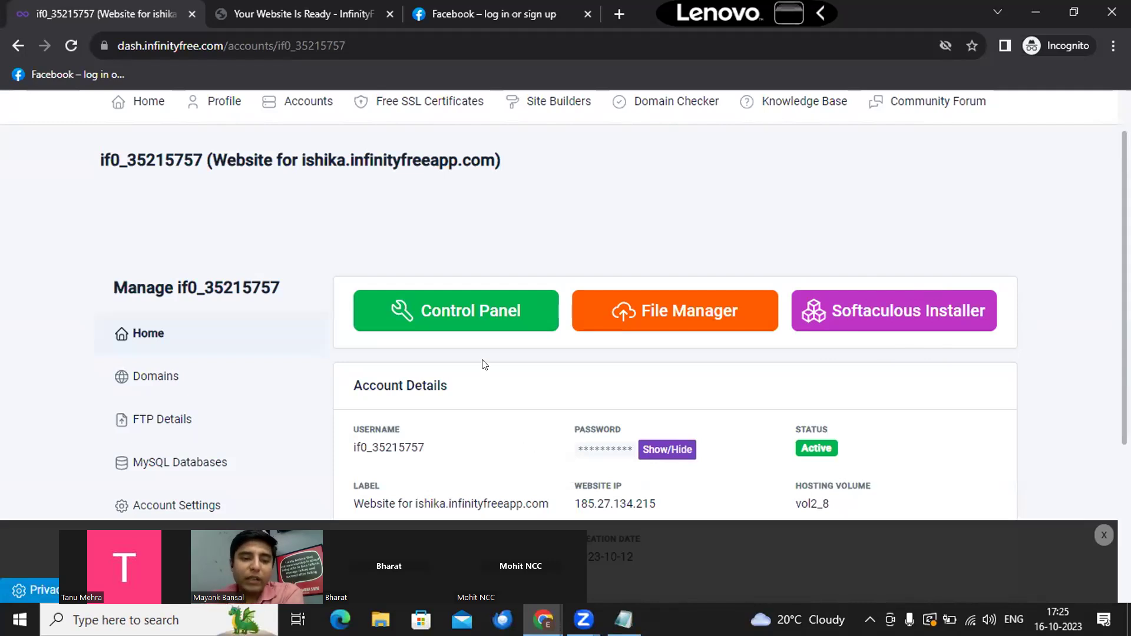
pyautogui.click(455, 306)
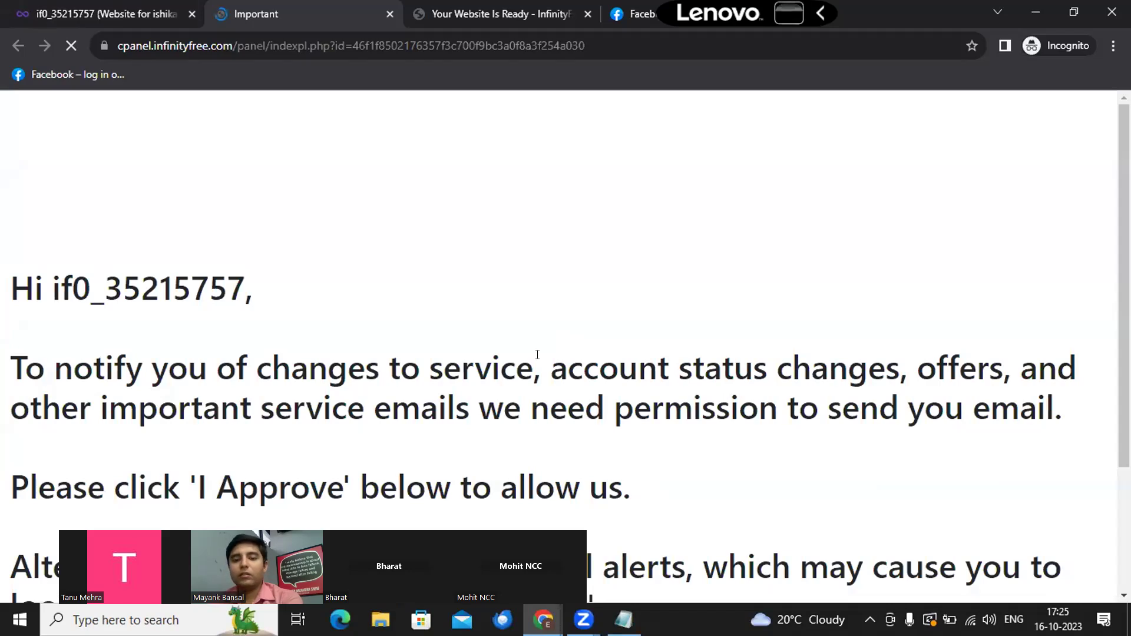
# Step: Approve InfinityFree service e-mails so the VistaPanel home page loads
pyautogui.scroll(-3, 537, 354)
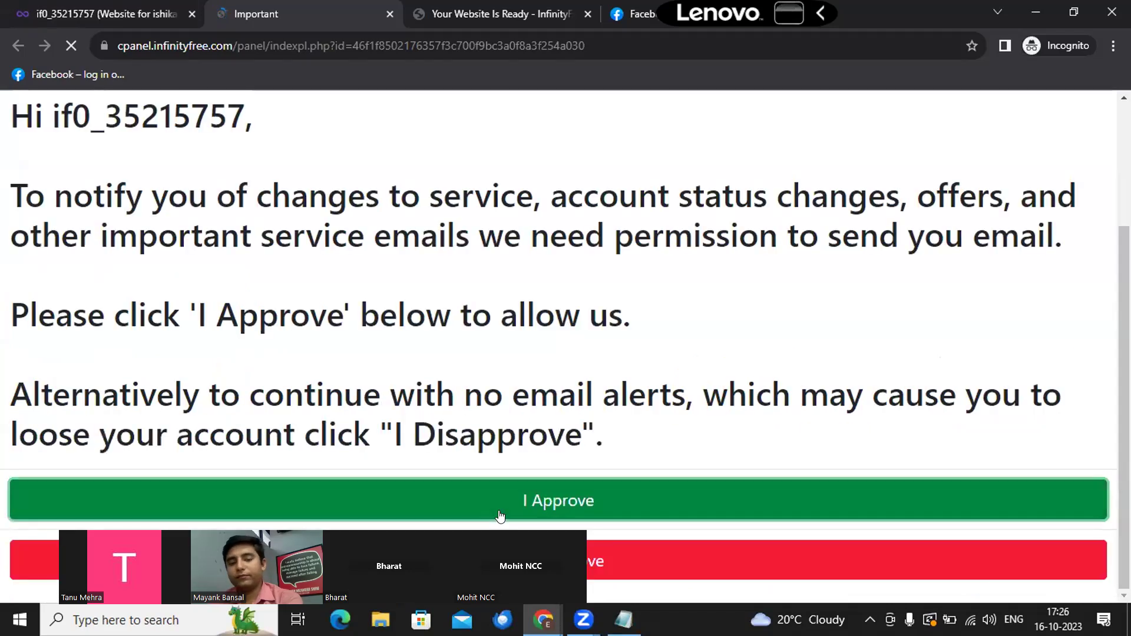
pyautogui.click(500, 516)
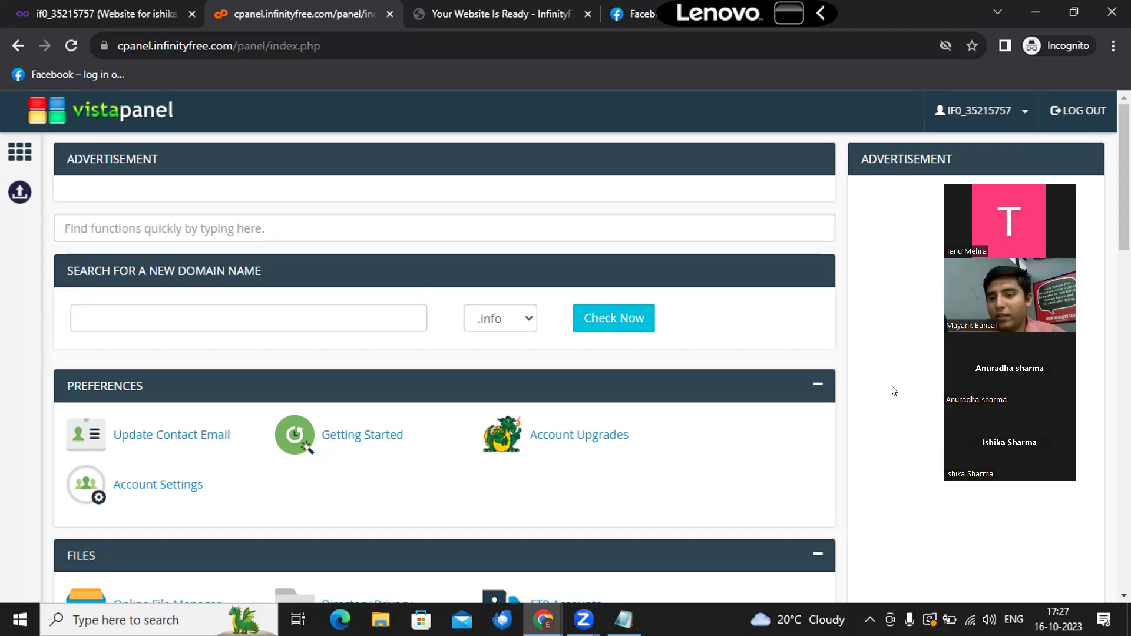
pyautogui.scroll(-2, 544, 480)
pyautogui.scroll(2, 544, 481)
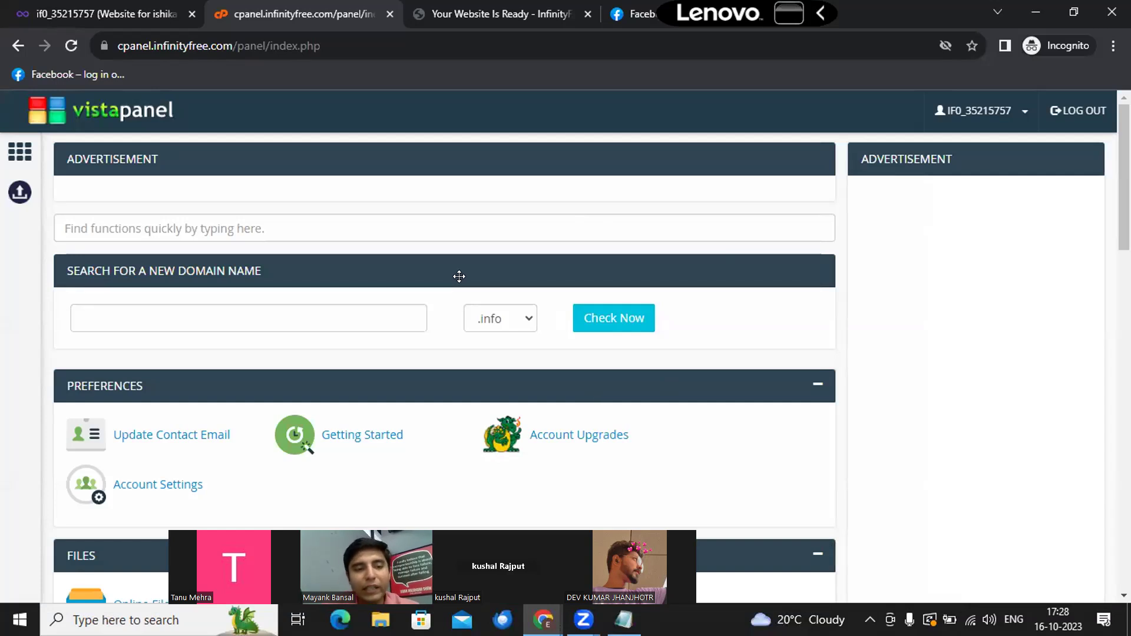
# Step: Scroll VistaPanel past Preferences to review the Files and Databases tool sections
pyautogui.scroll(-1, 351, 303)
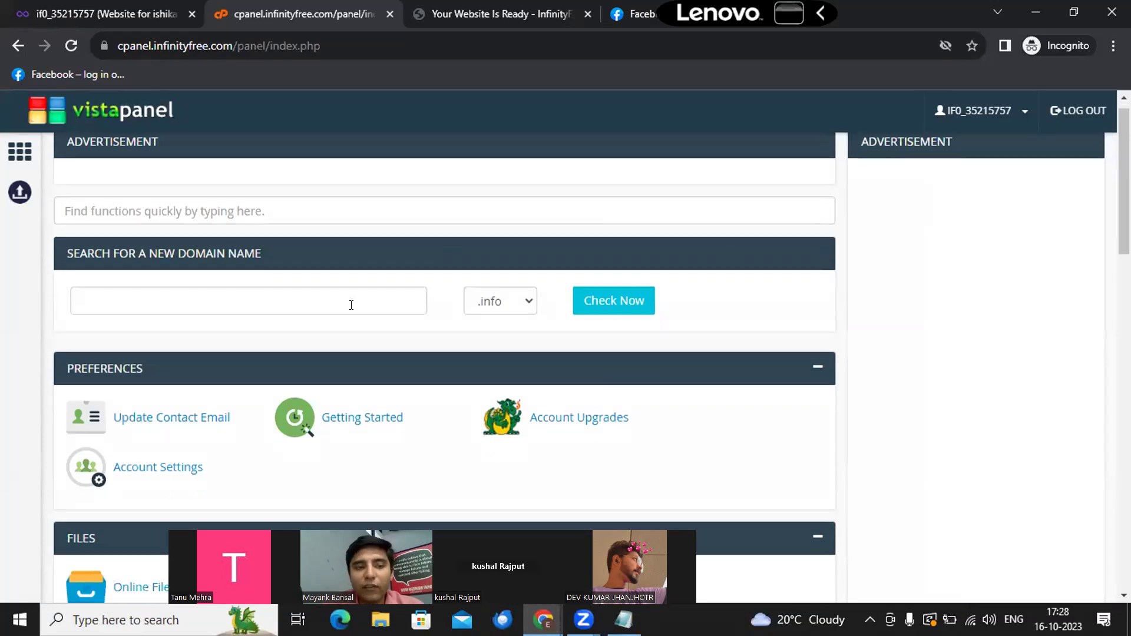
pyautogui.scroll(-1, 351, 304)
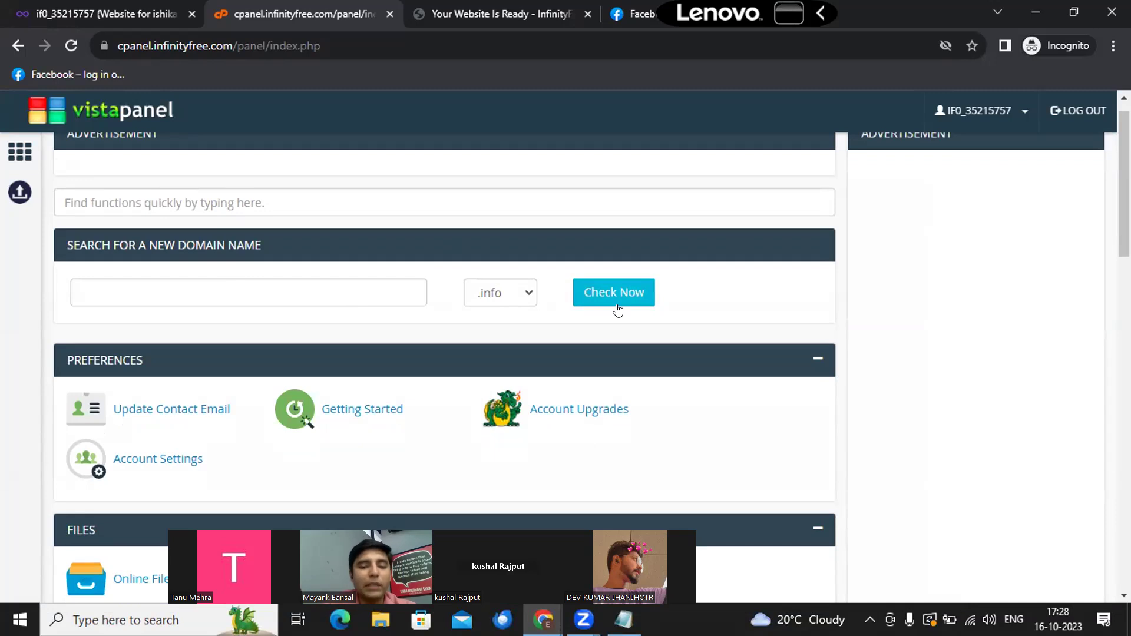
pyautogui.scroll(-1, 618, 298)
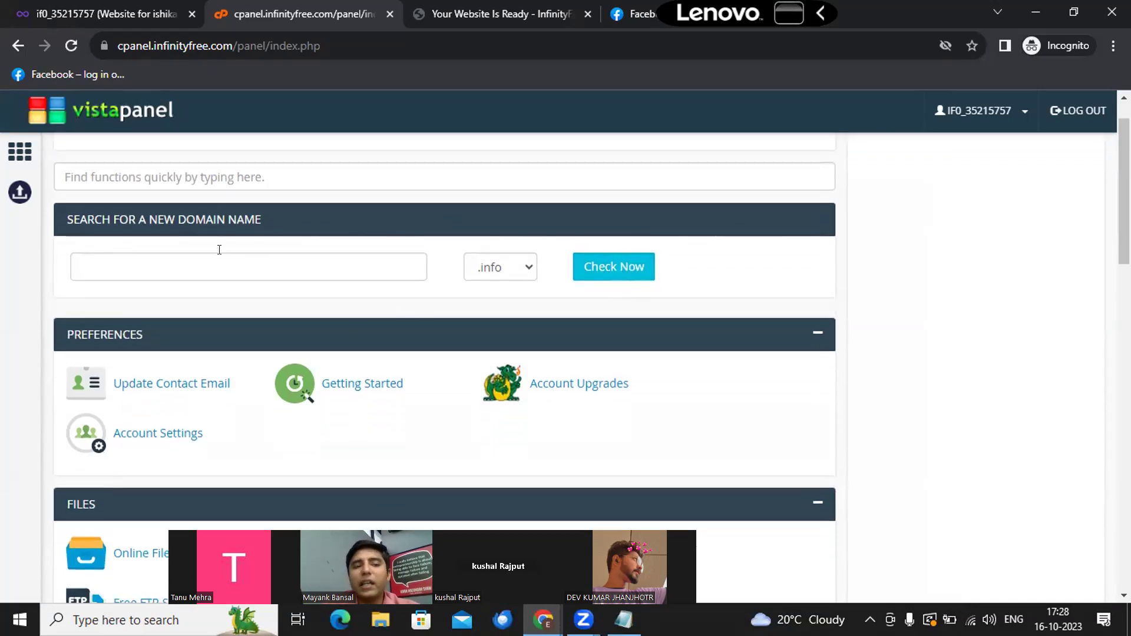
pyautogui.scroll(-2, 219, 250)
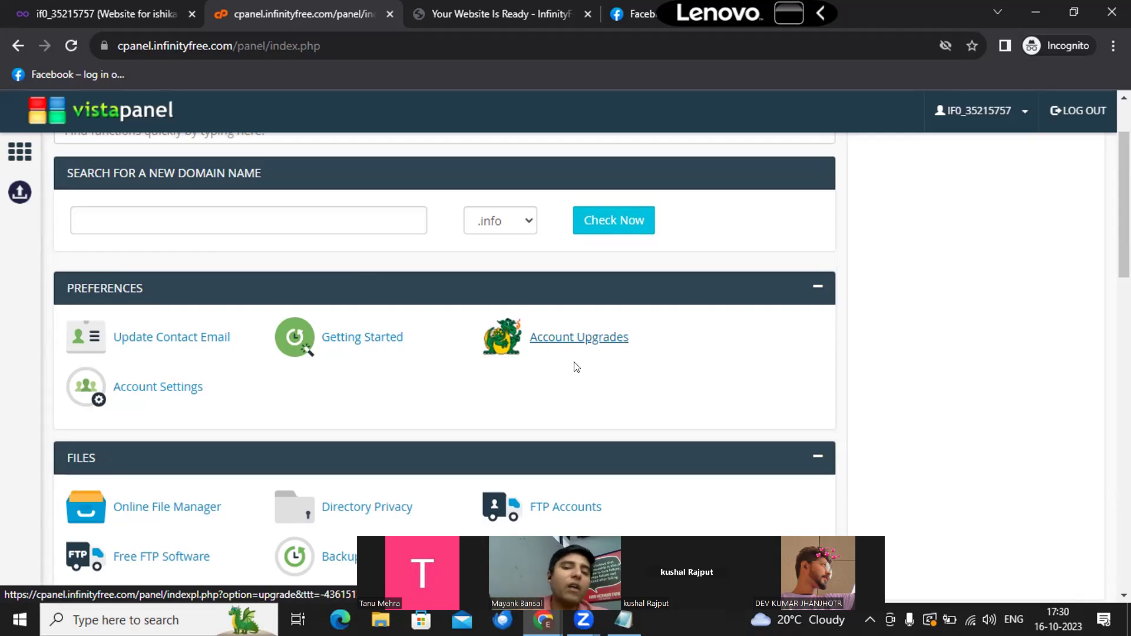
pyautogui.scroll(-1, 551, 331)
pyautogui.scroll(-2, 552, 327)
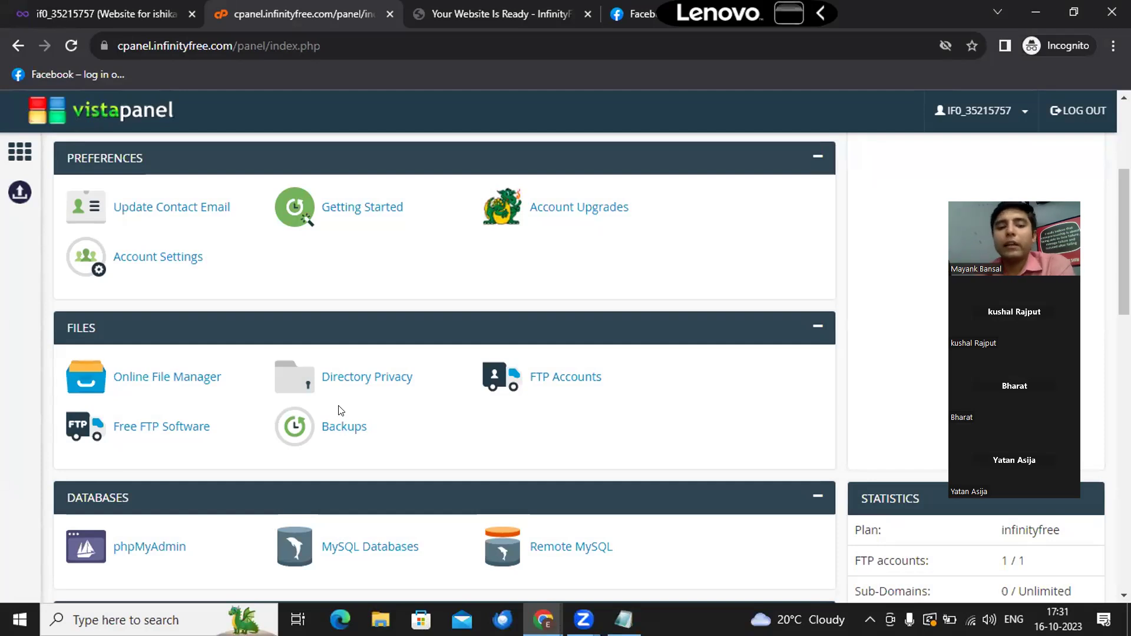
pyautogui.scroll(-2, 340, 410)
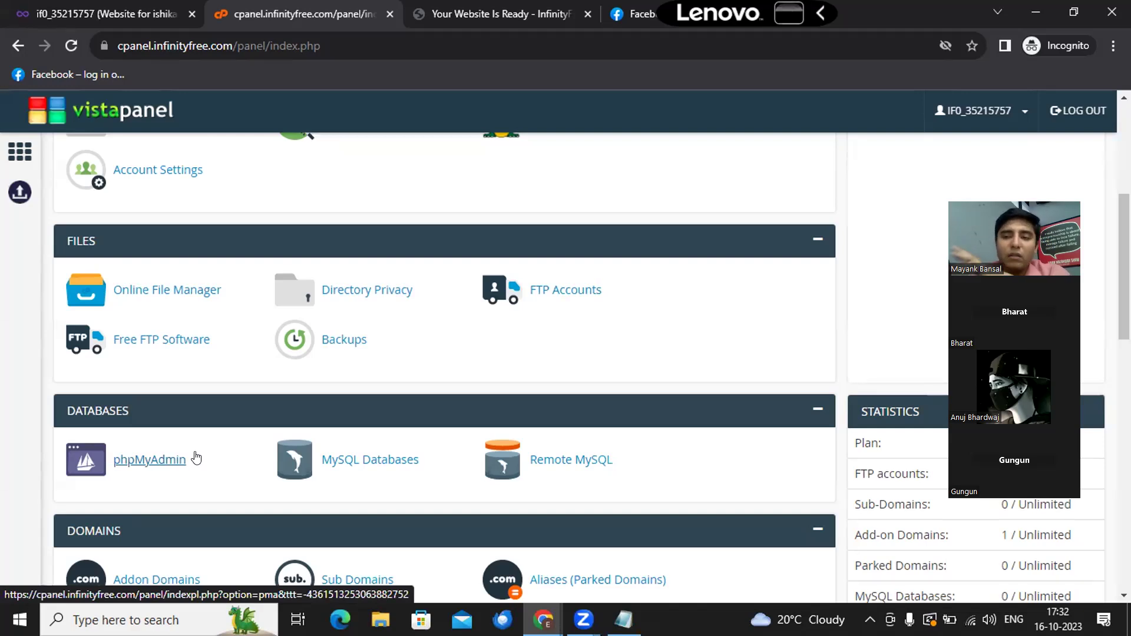
# Step: Scroll on to the Domains section, with statistics showing a 5120 MB disk quota, 0 MB used
pyautogui.scroll(-1, 195, 452)
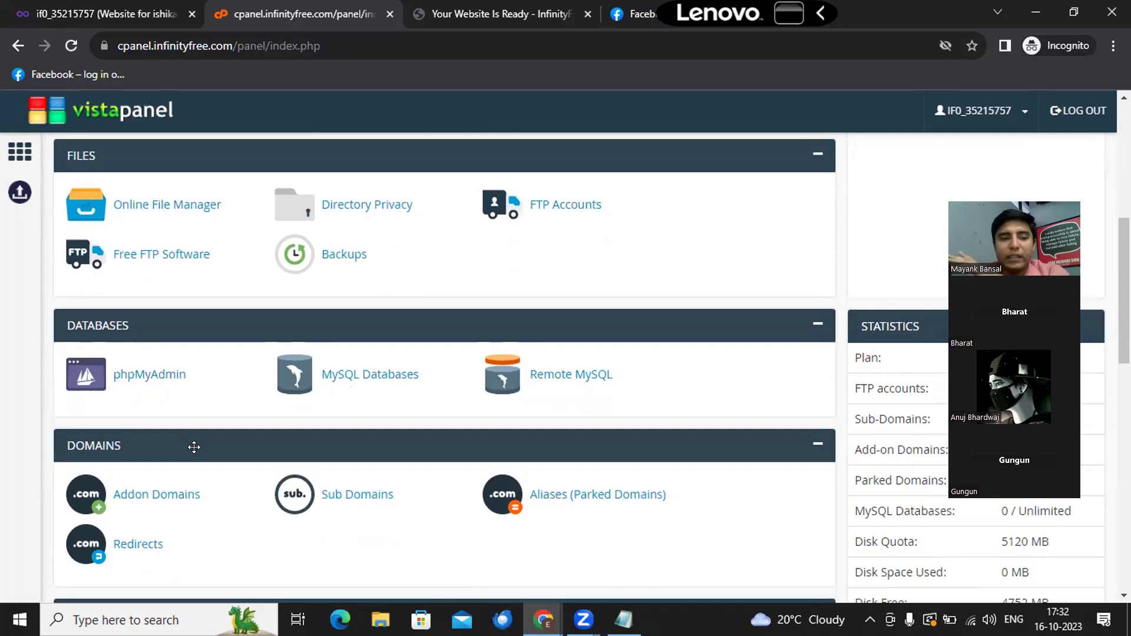
pyautogui.scroll(-1, 194, 448)
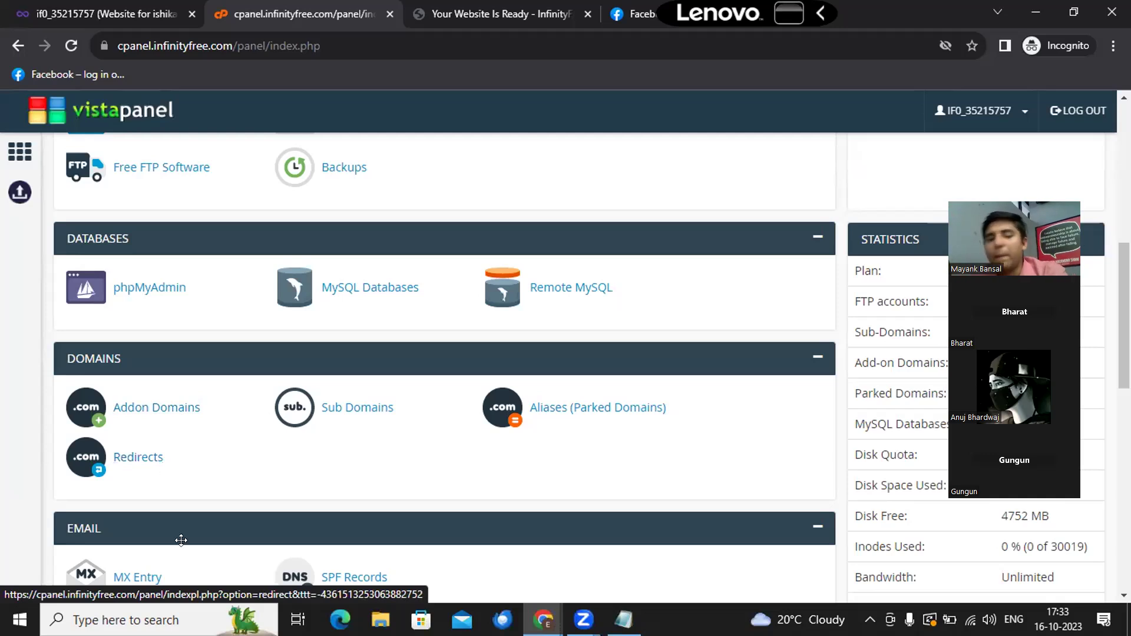
# Step: Scroll past Domains to the Email tools (MX Entry, SPF Records) and the Metrics section
pyautogui.scroll(-2, 20, 483)
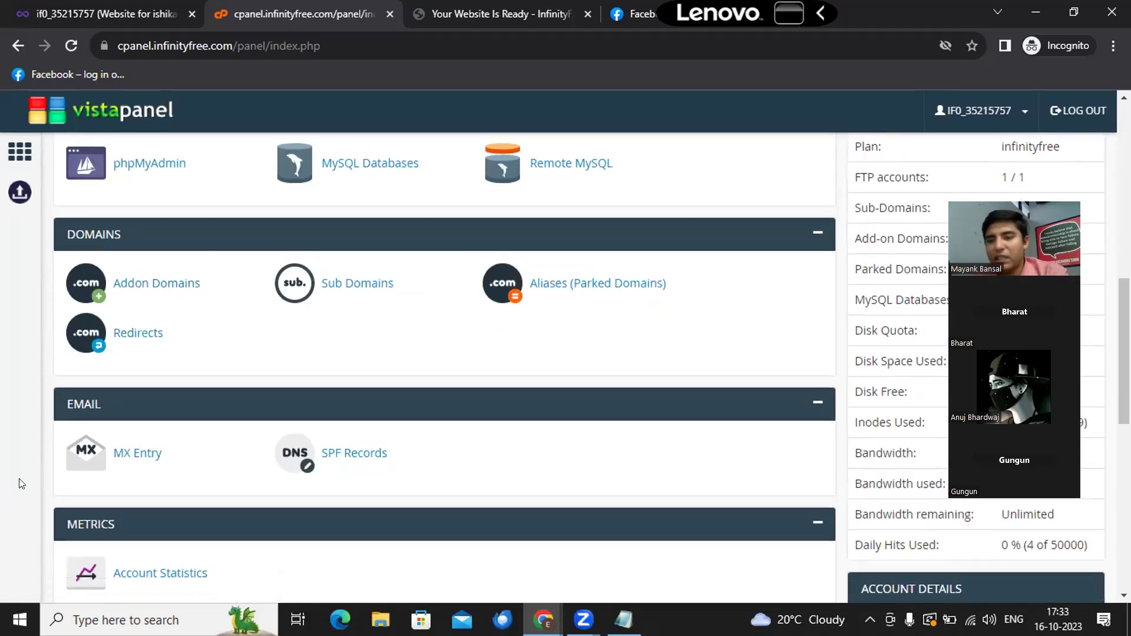
pyautogui.scroll(-1, 20, 484)
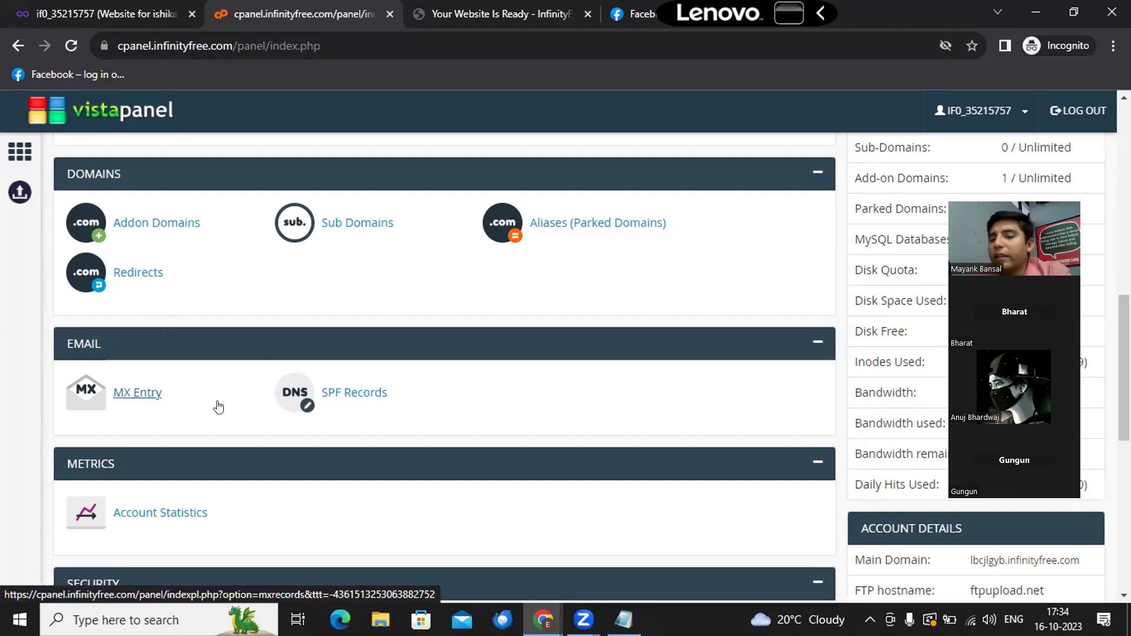
pyautogui.scroll(-3, 318, 434)
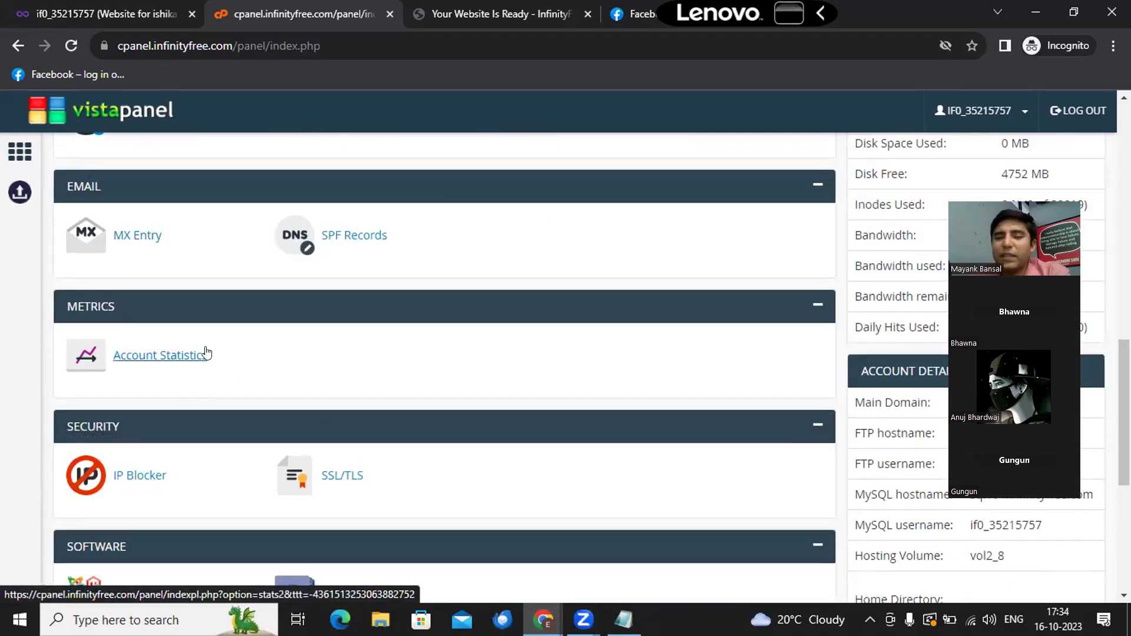
# Step: Reach the Advanced section and uncover Account Details: FTP ftpupload.net, MySQL sql104.infinityfree.com
pyautogui.scroll(-2, 206, 353)
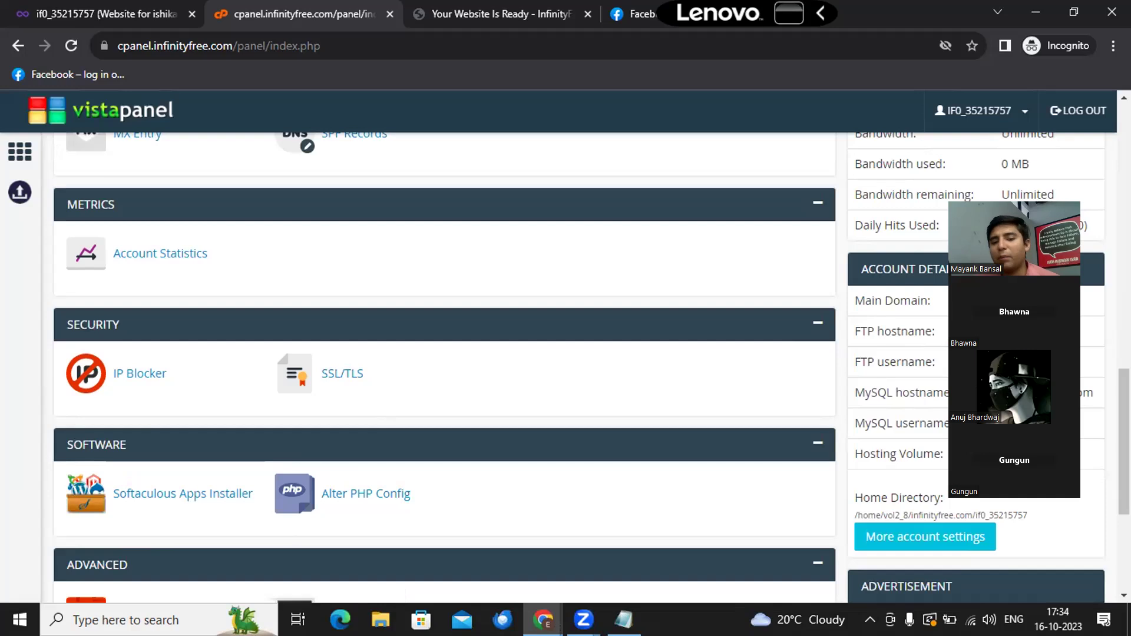
pyautogui.moveTo(906, 433); pyautogui.dragTo(388, 505)
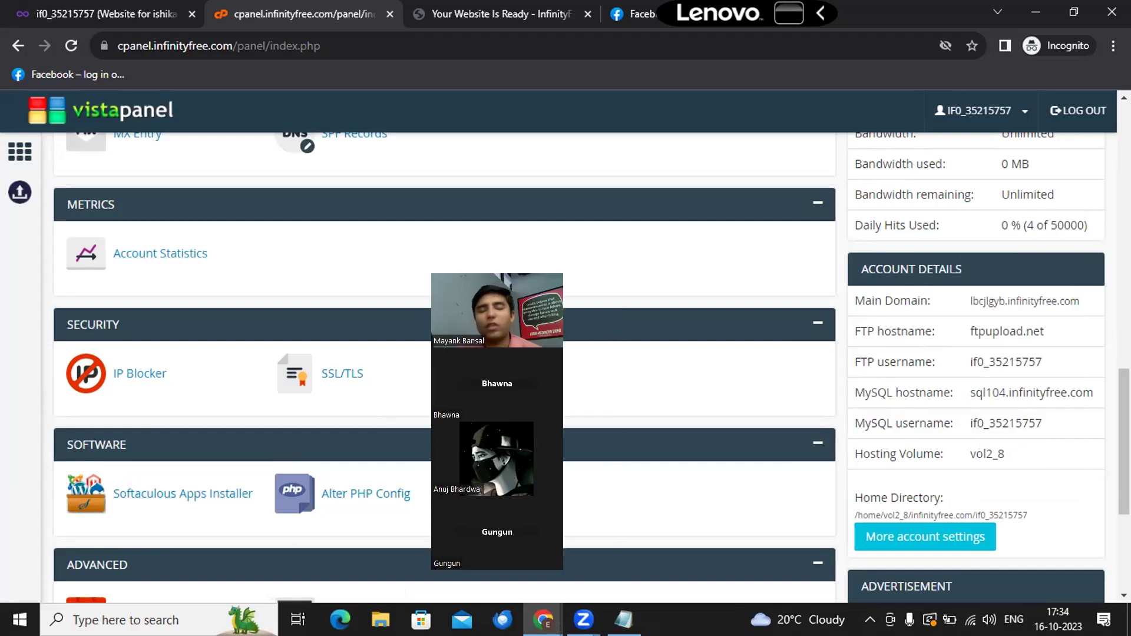
pyautogui.moveTo(494, 429); pyautogui.dragTo(471, 476)
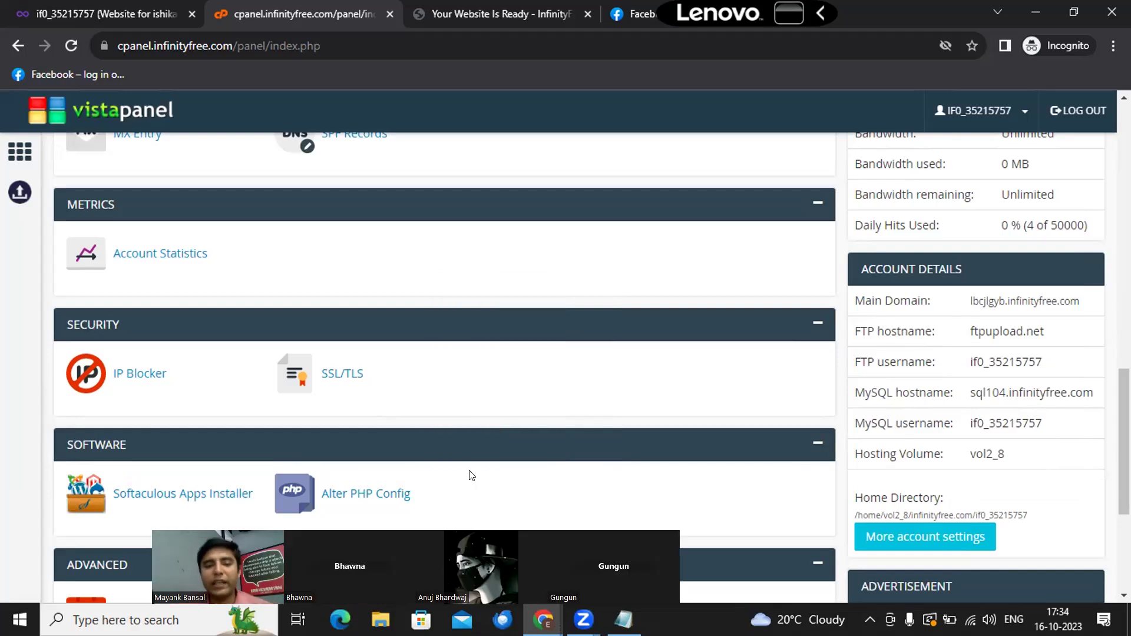